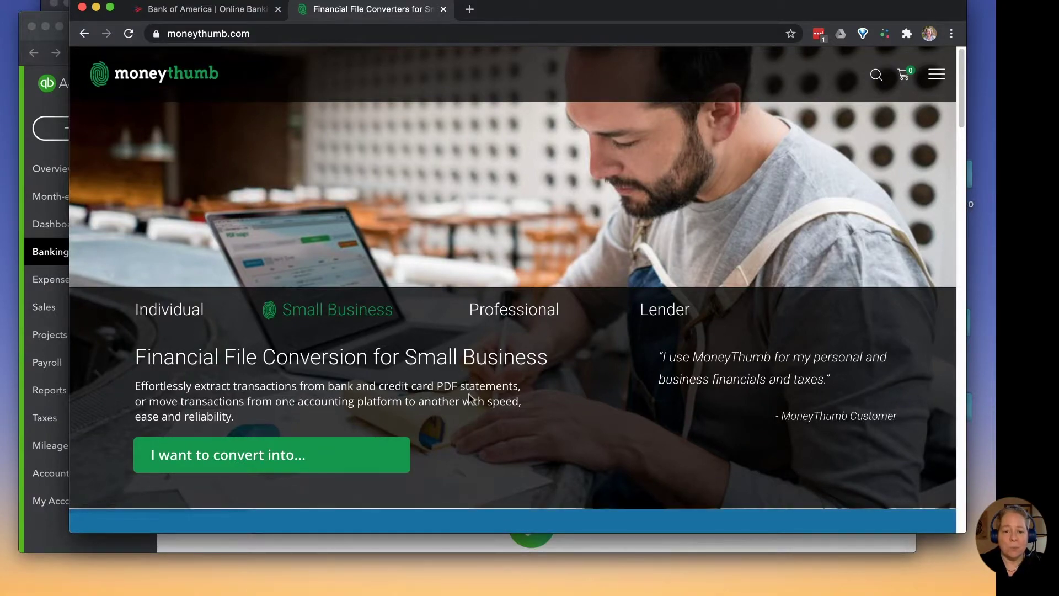
Choose QuickBooks as the conversion target on the MoneyThumb site to open its converters page
scroll(470, 397, "down", 1)
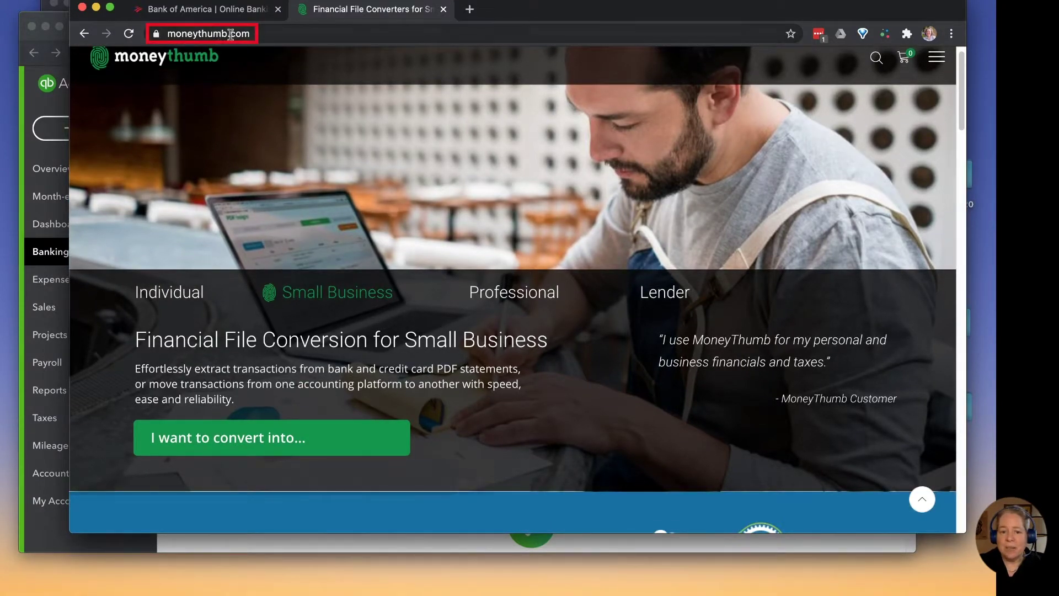
left_click(253, 429)
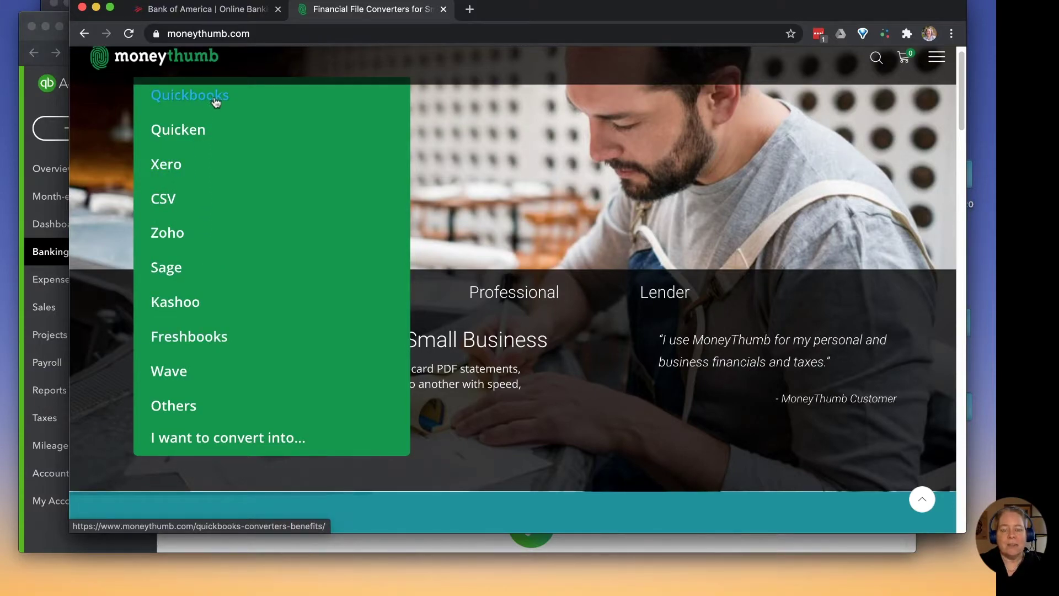
left_click(215, 99)
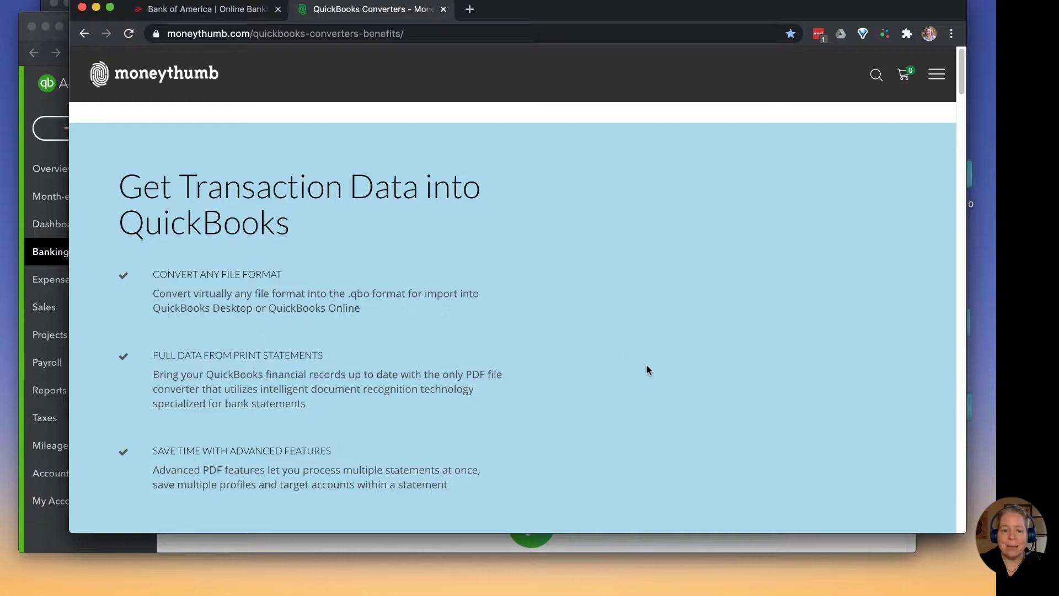
Find 2qbo Convert Pro on the QuickBooks converters page and open its purchase options
scroll(458, 313, "down", 3)
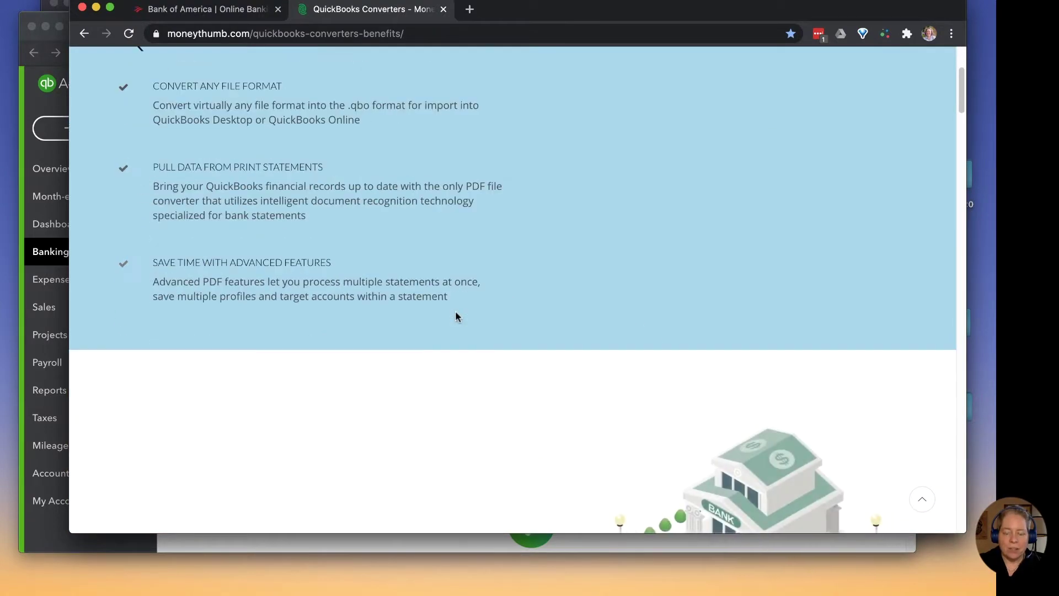
scroll(456, 315, "down", 15)
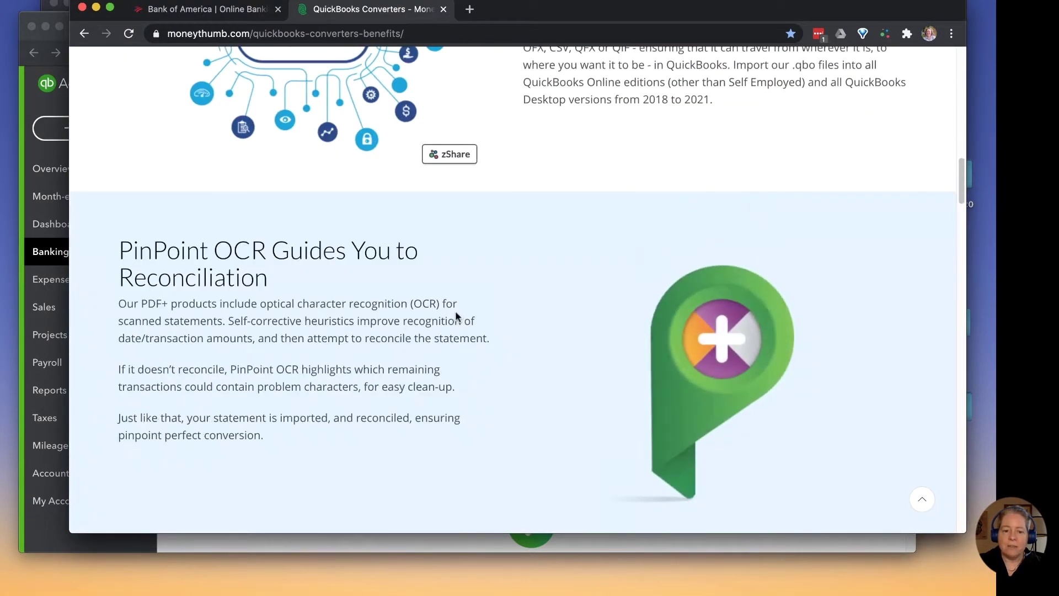
scroll(457, 316, "down", 10)
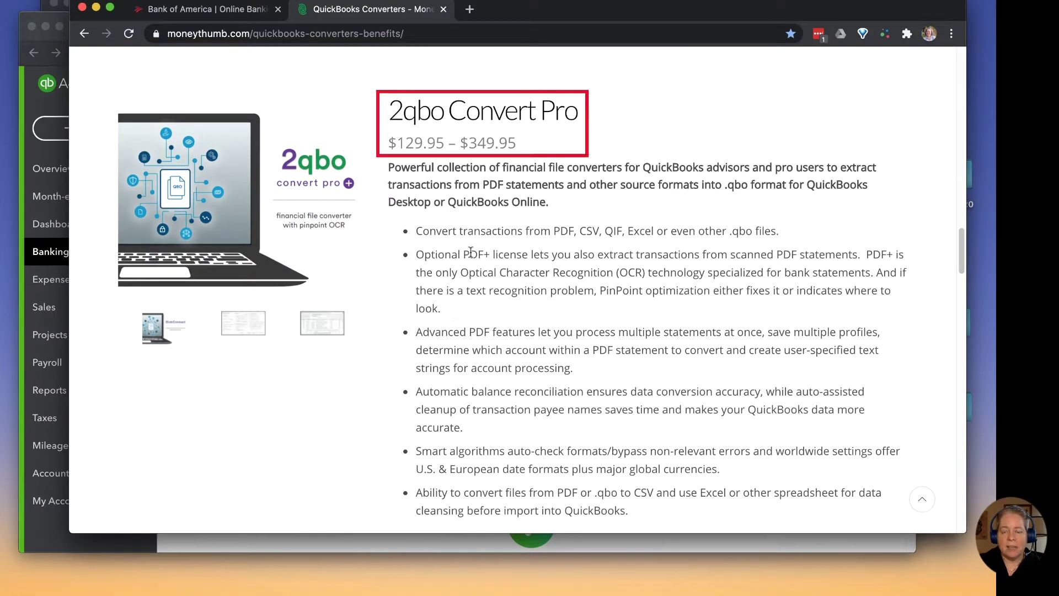
left_click_drag(393, 120, 500, 139)
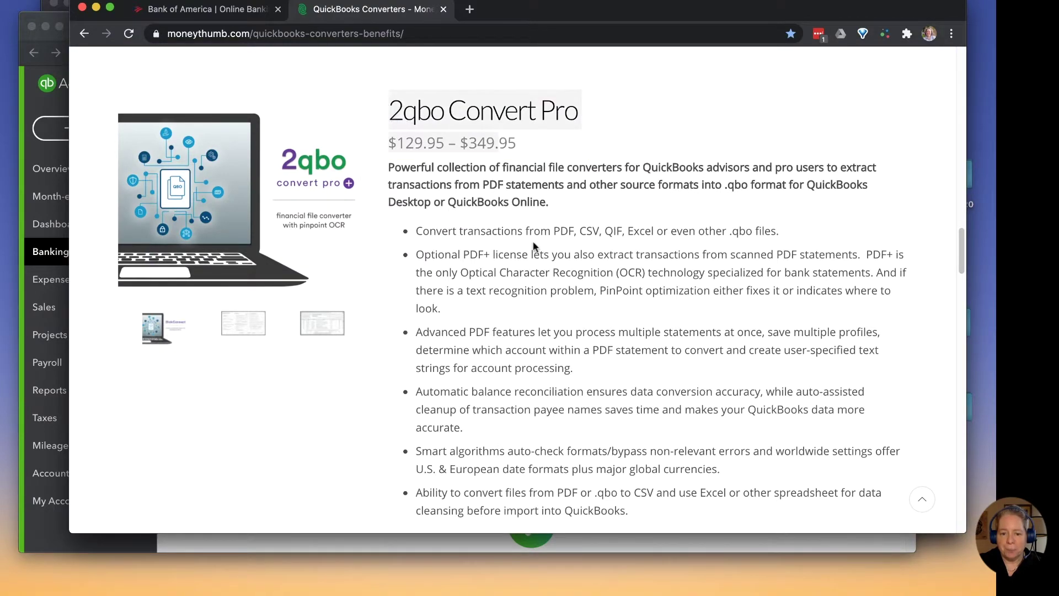
scroll(538, 253, "down", 4)
left_click(828, 391)
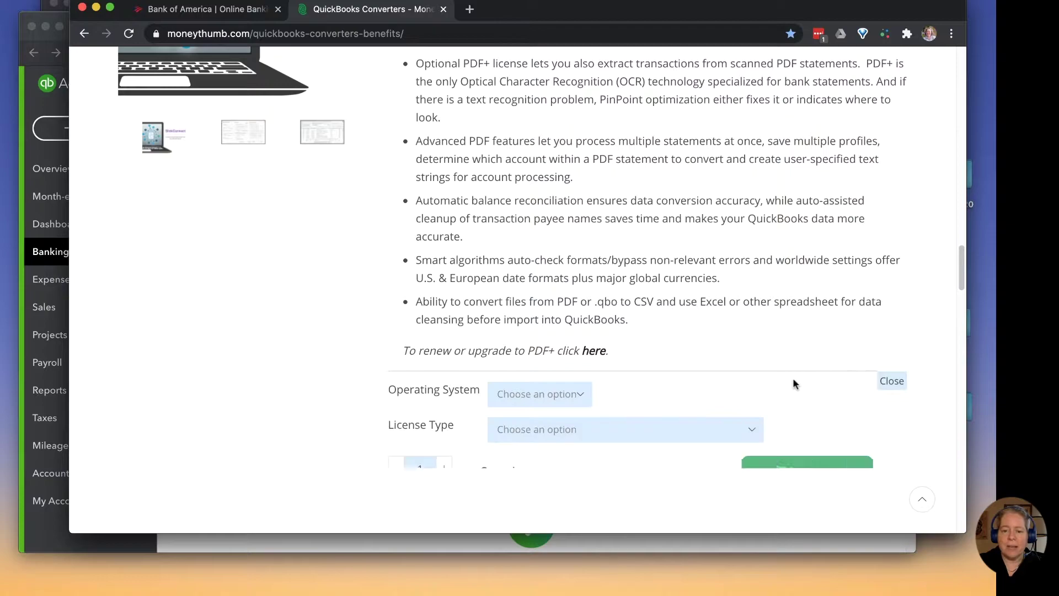
Set the operating system to Windows for 2qbo Convert Pro and view the available license types
scroll(660, 356, "down", 1)
left_click(580, 371)
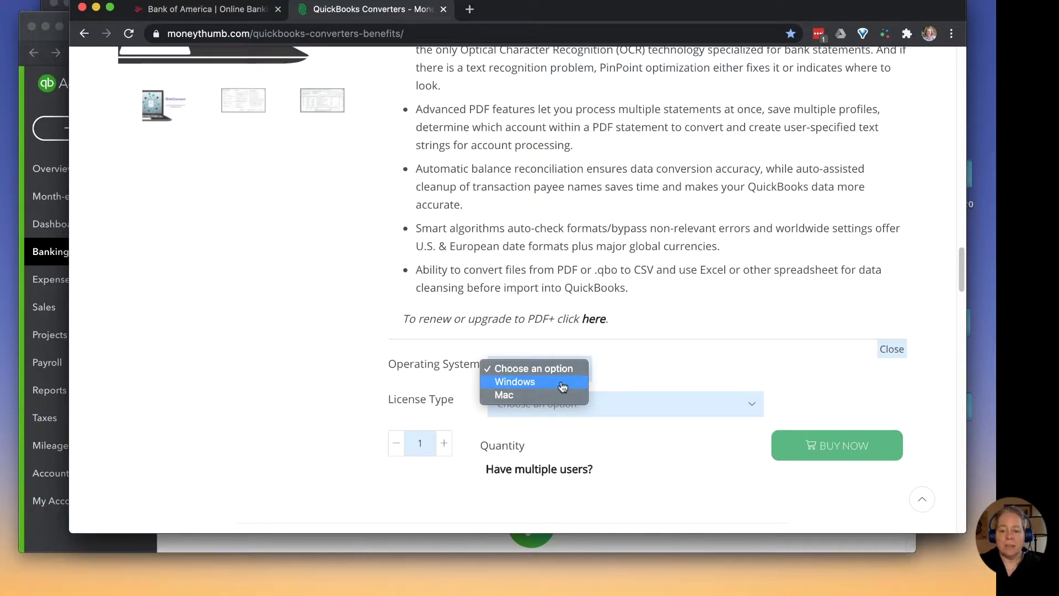
left_click(645, 353)
left_click(556, 373)
left_click(541, 386)
left_click(557, 404)
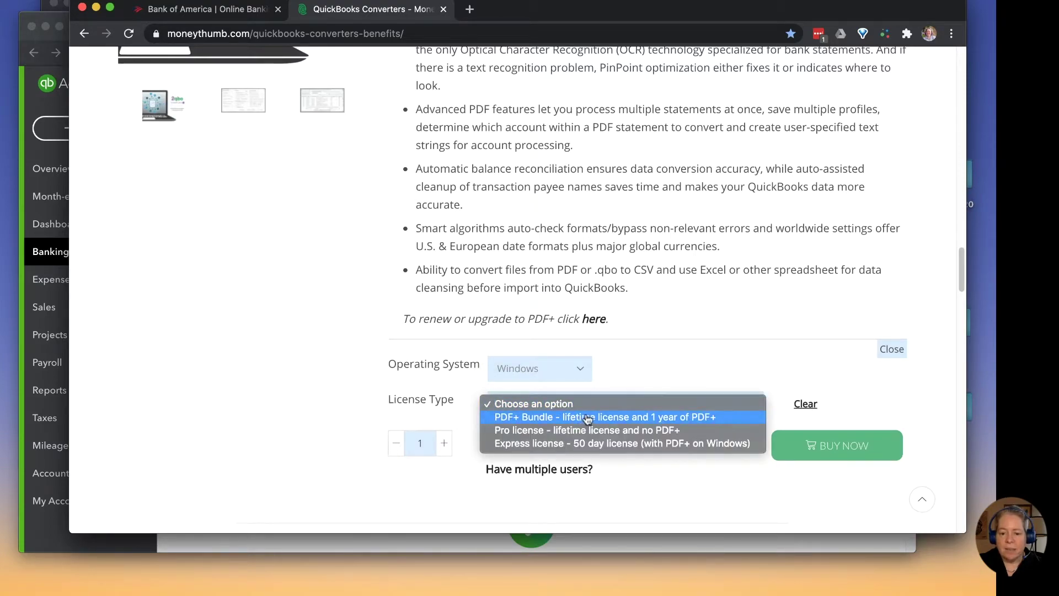
left_click(319, 326)
scroll(319, 326, "up", 5)
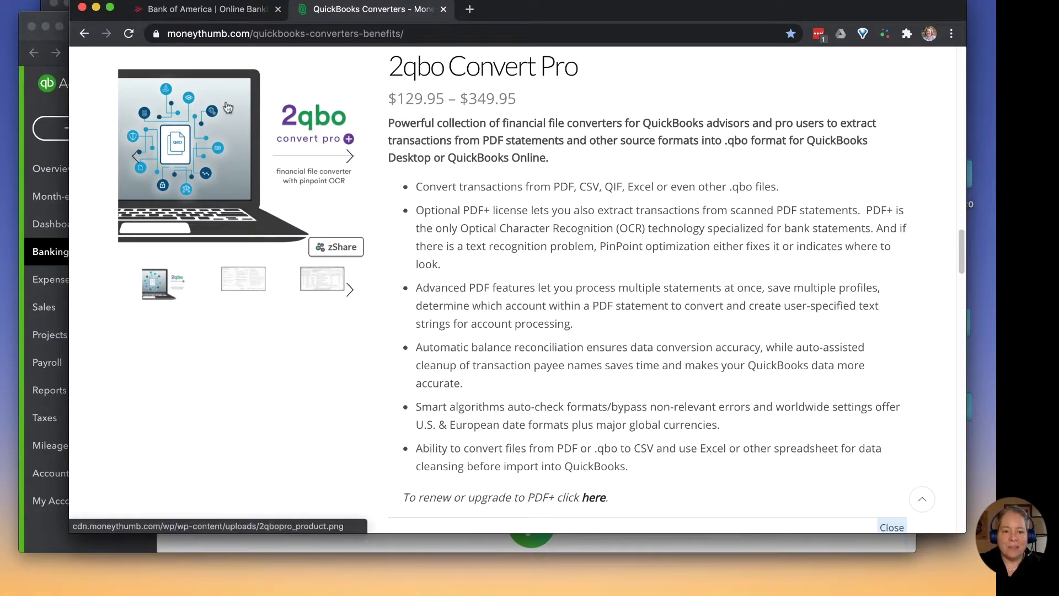
Open the individual Alaska Airlines card account on the Bank of America site, checking the B of A credit card in QuickBooks meanwhile
left_click(211, 13)
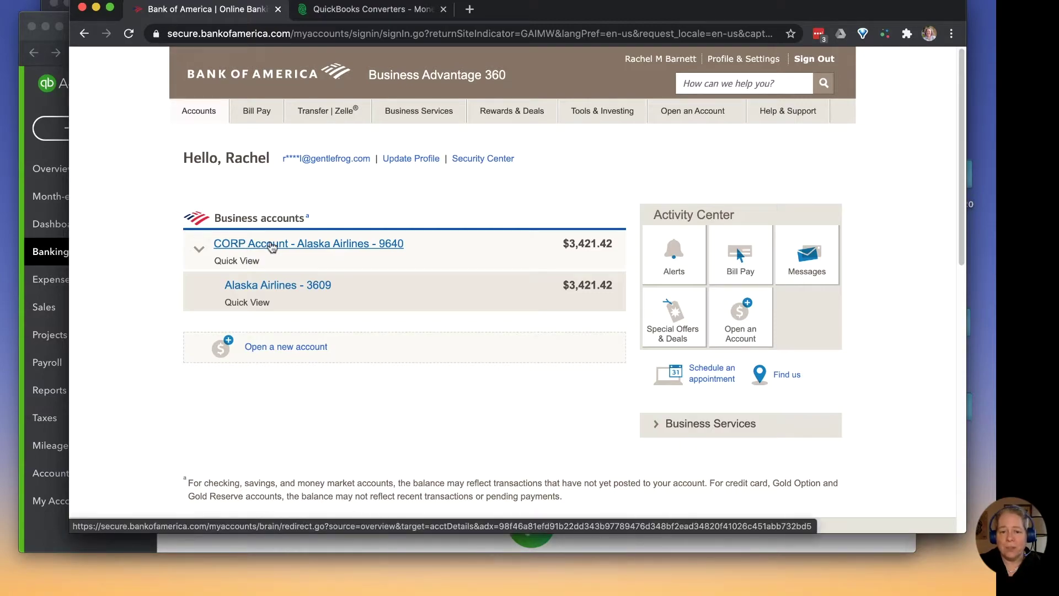
left_click(283, 290)
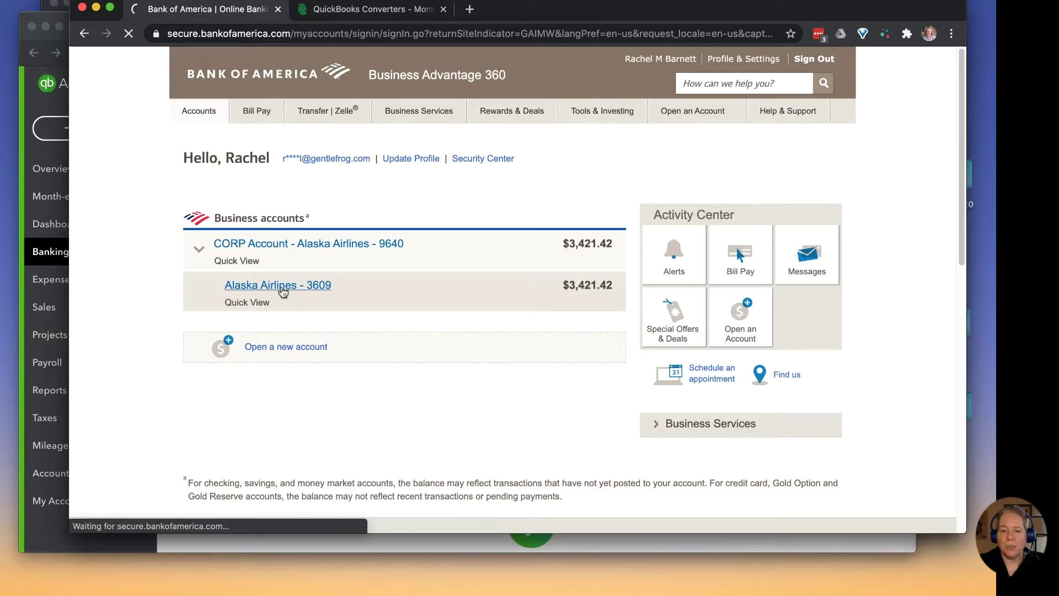
left_click(51, 148)
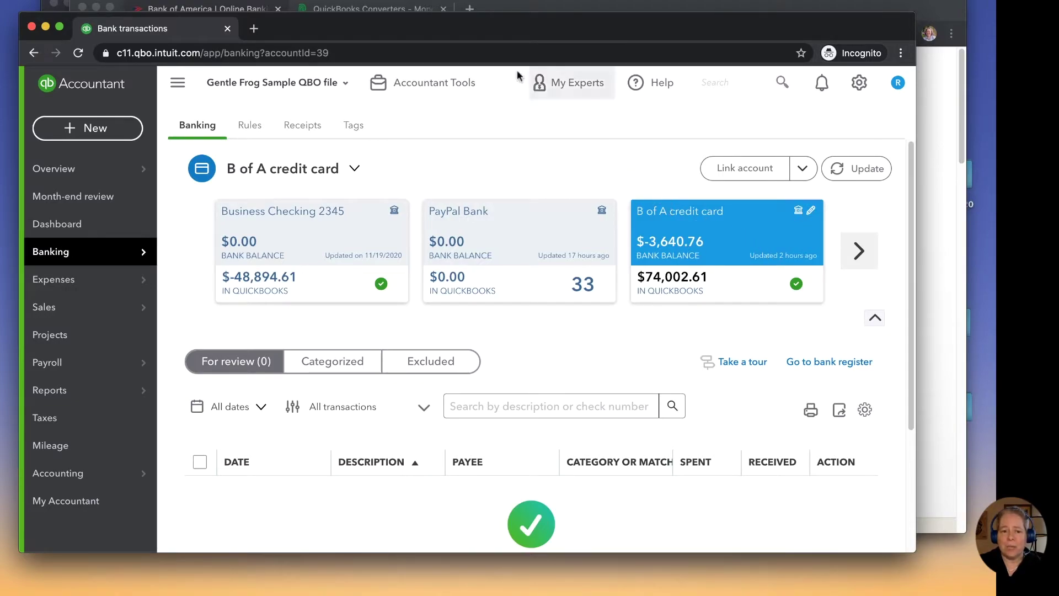
left_click(232, 8)
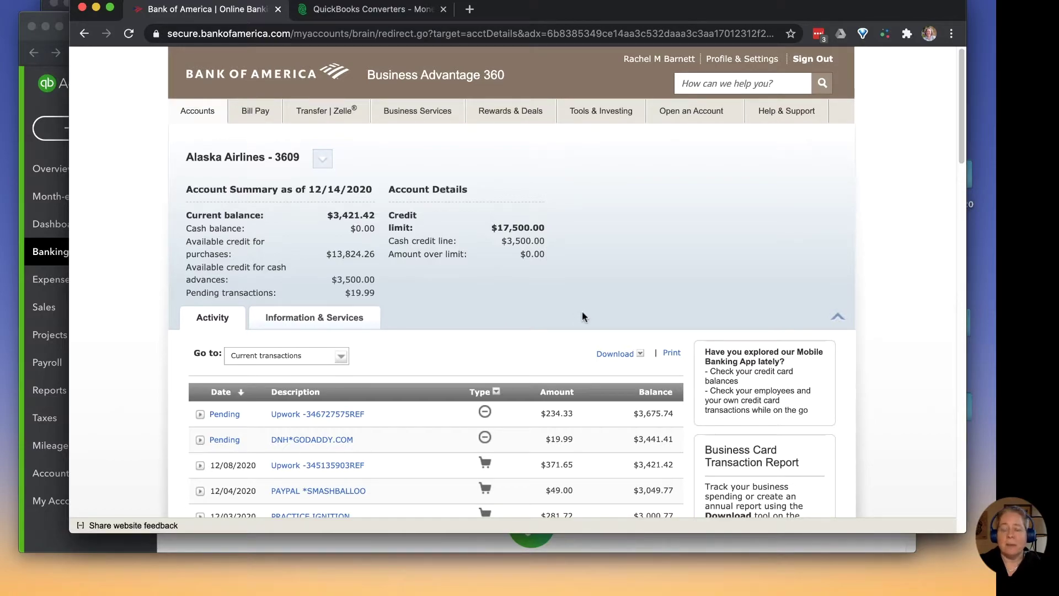
View the file types offered for downloading the card's current transactions, and close the download options
left_click(612, 356)
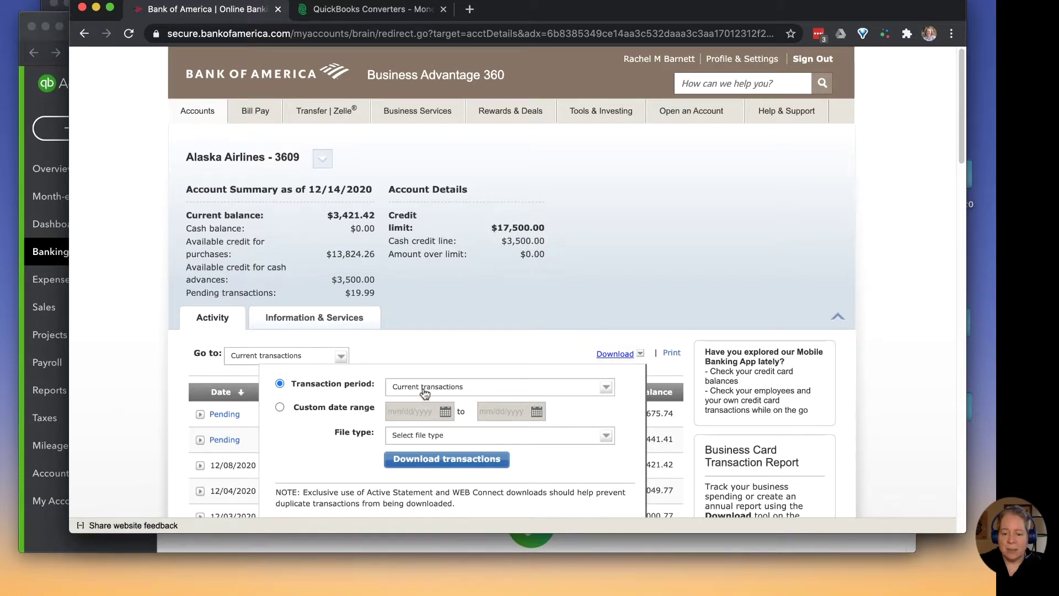
left_click(467, 444)
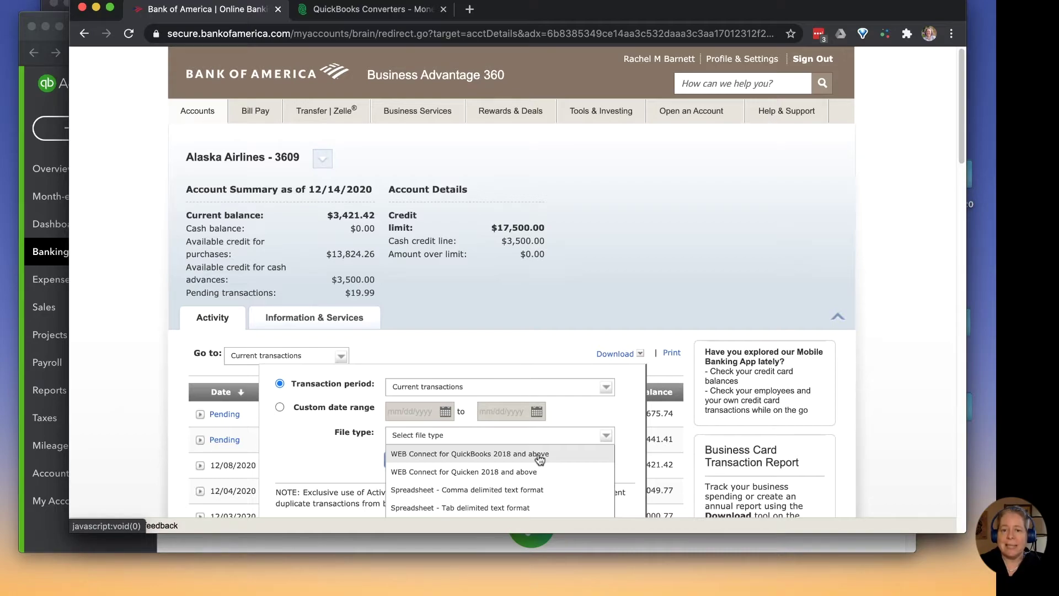
left_click(628, 453)
left_click(424, 347)
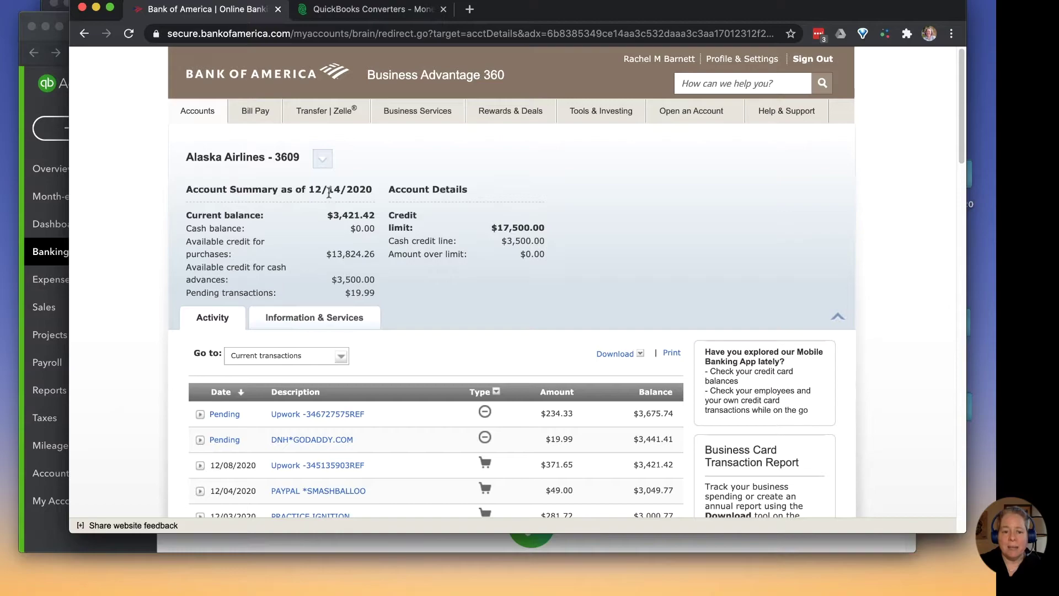
Download the November statement PDF from the Statements & Documents of the corporate Alaska Airlines account
left_click(324, 160)
left_click(268, 192)
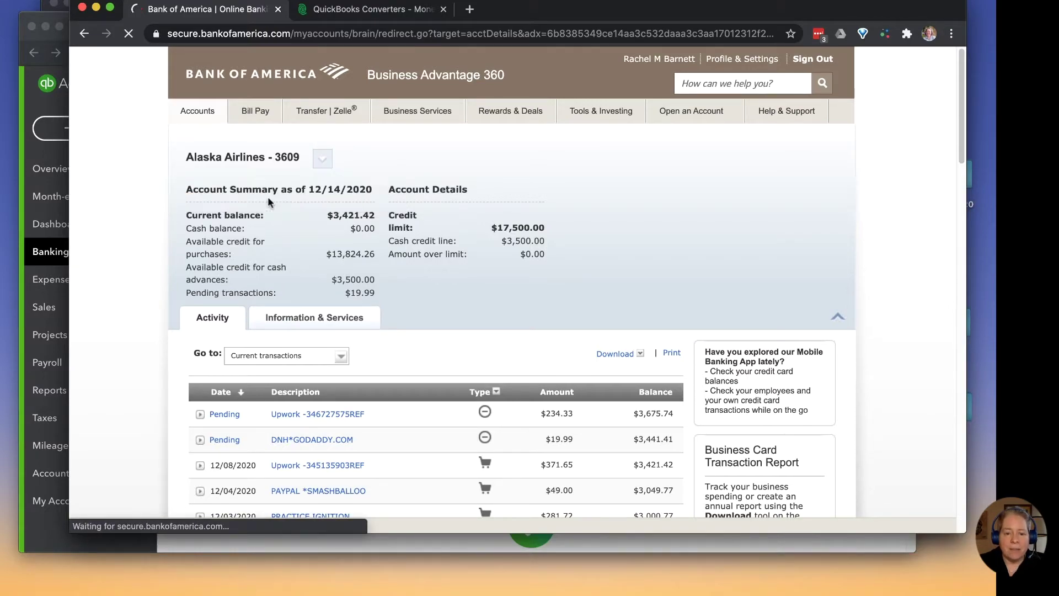
left_click(342, 393)
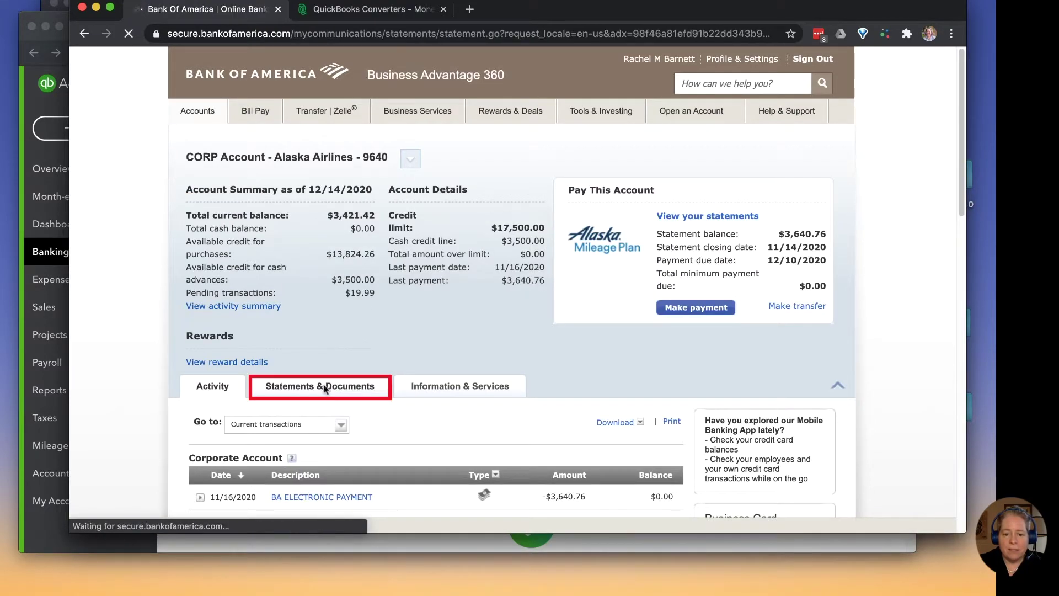
mouse_move(236, 390)
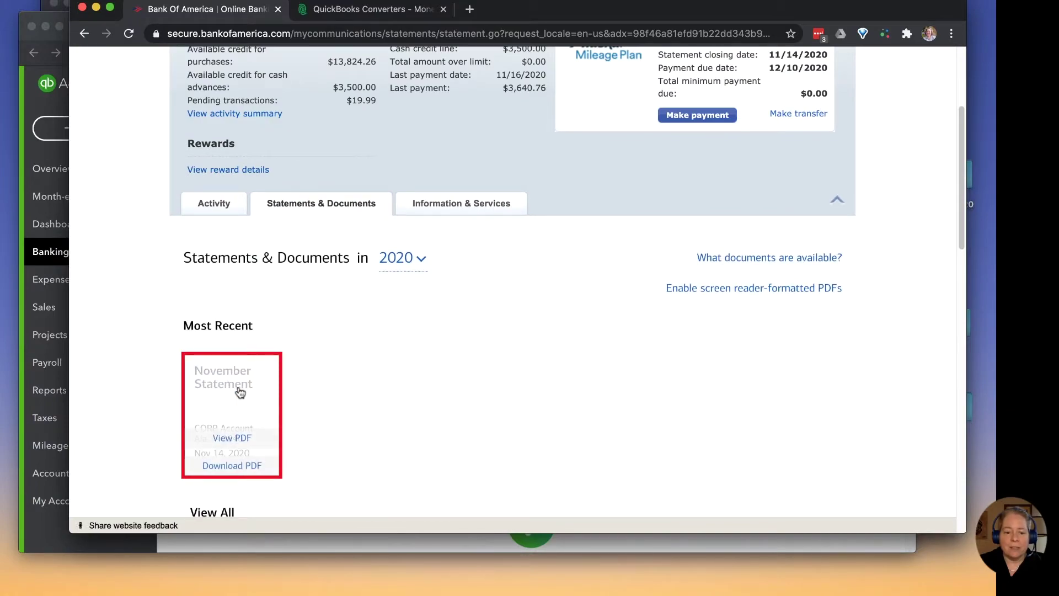
left_click(234, 464)
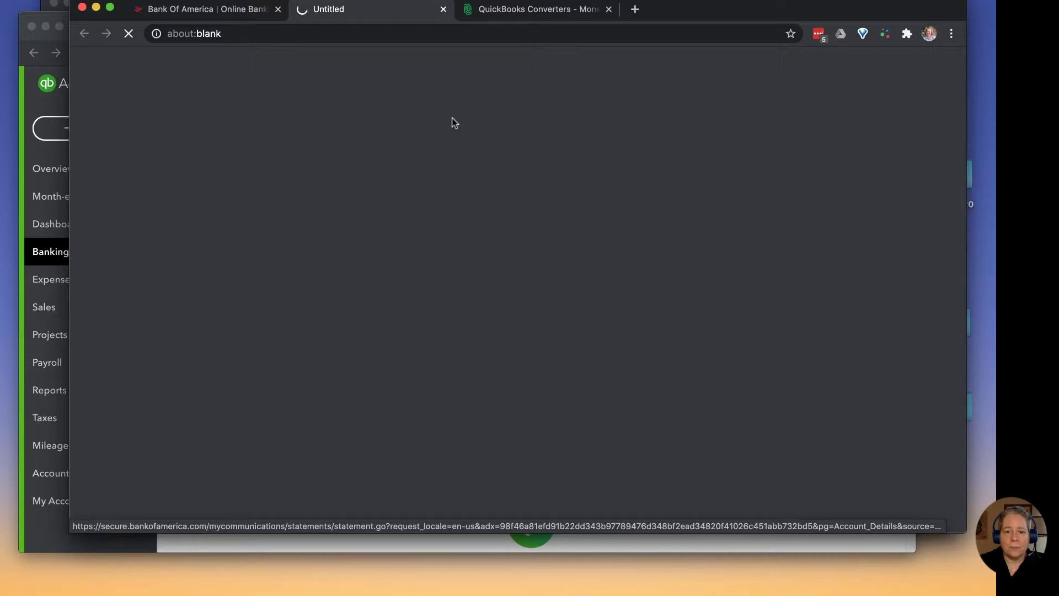
Switch to pdf2qbo Convert in the Windows 10 virtual machine and open its conversion settings
left_click_drag(690, 11, 699, 29)
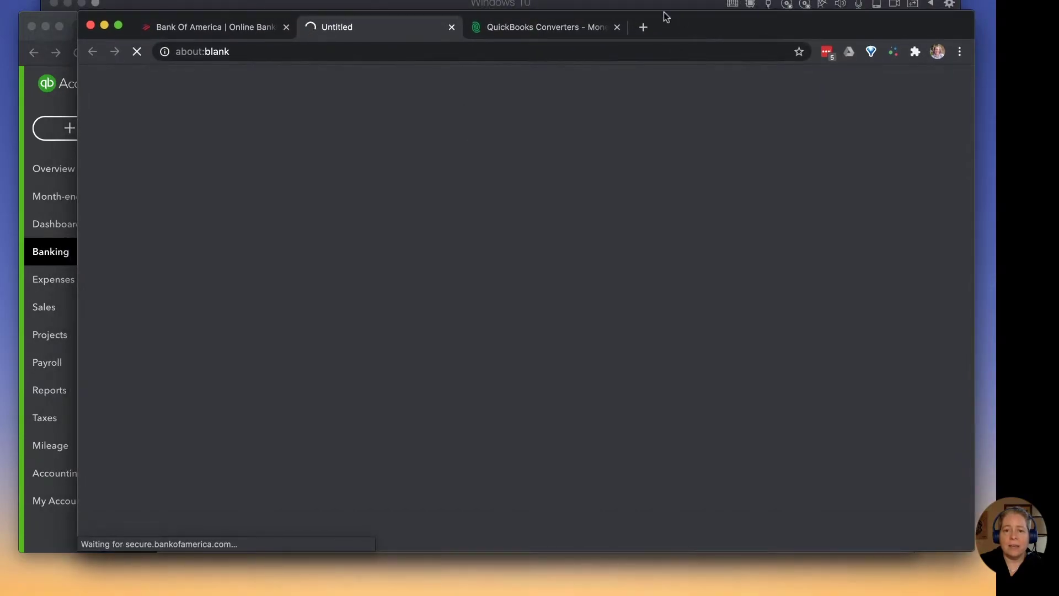
left_click(625, 2)
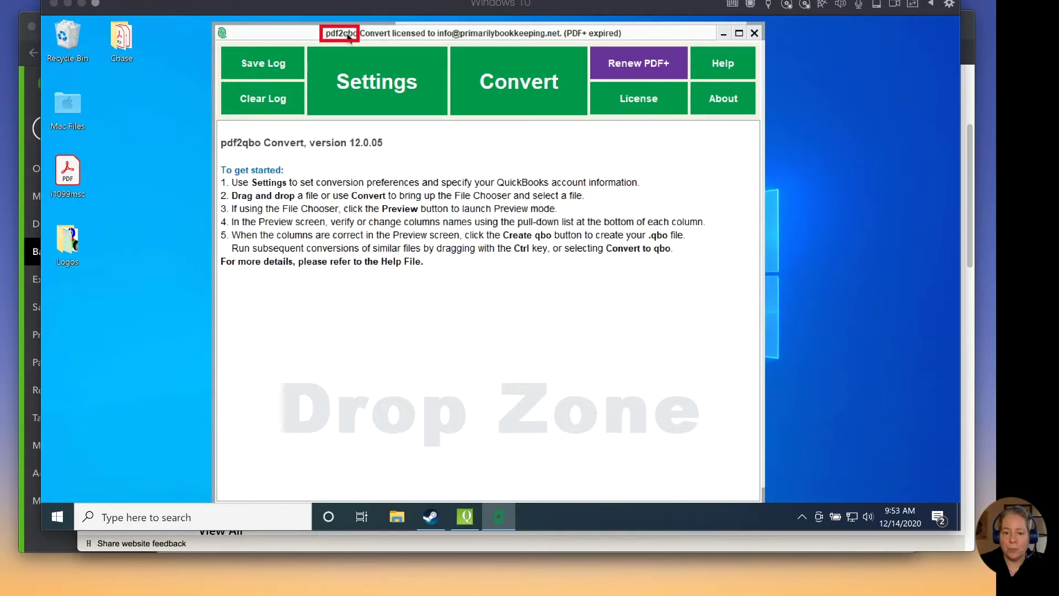
left_click(384, 87)
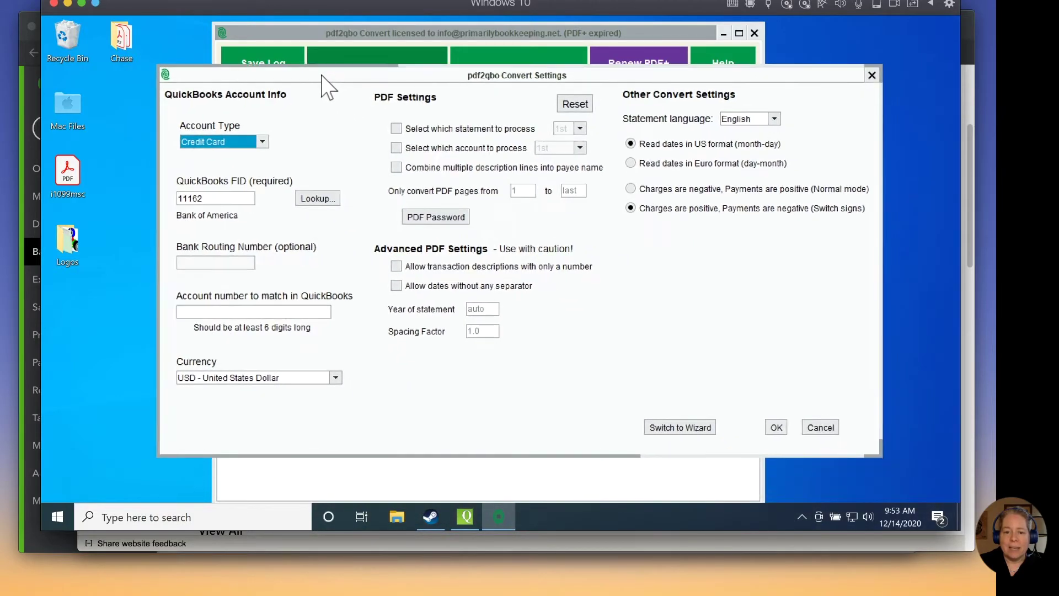
Preview the settings wizard for the conversion and return to the full settings dialog
left_click(678, 422)
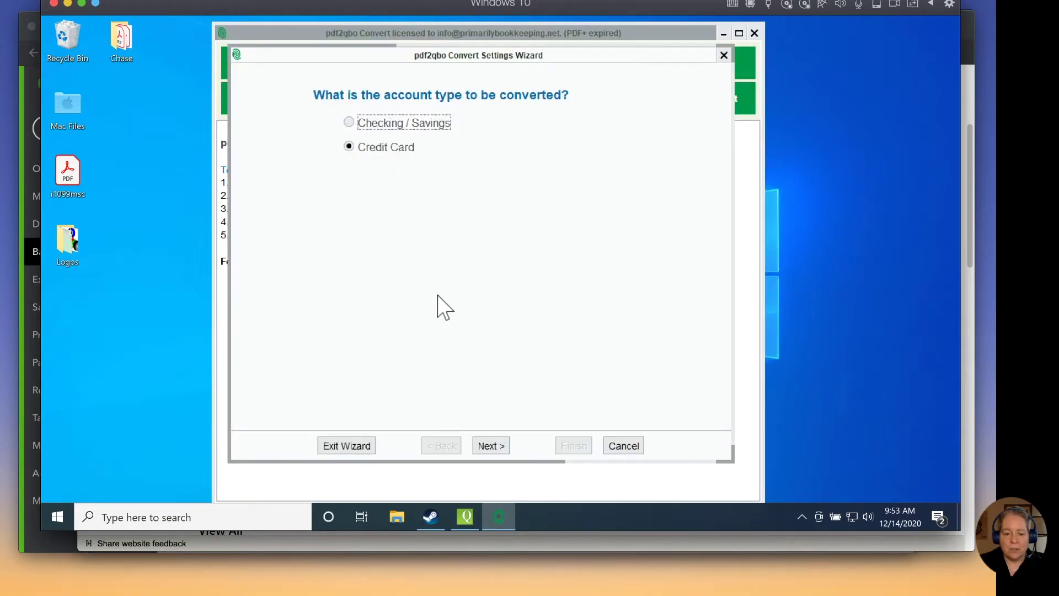
left_click(348, 447)
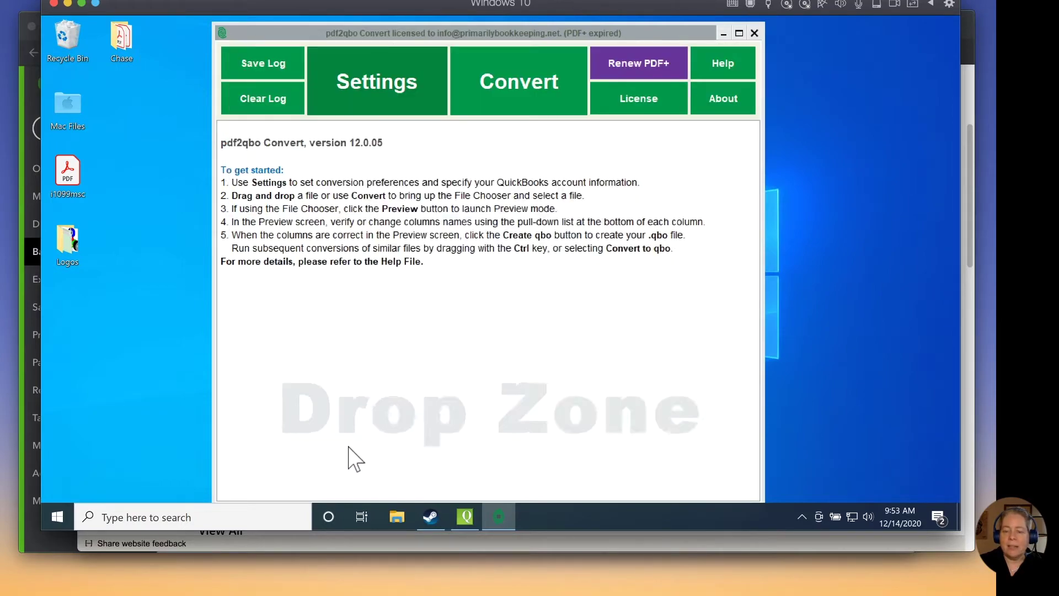
left_click_drag(594, 173, 388, 70)
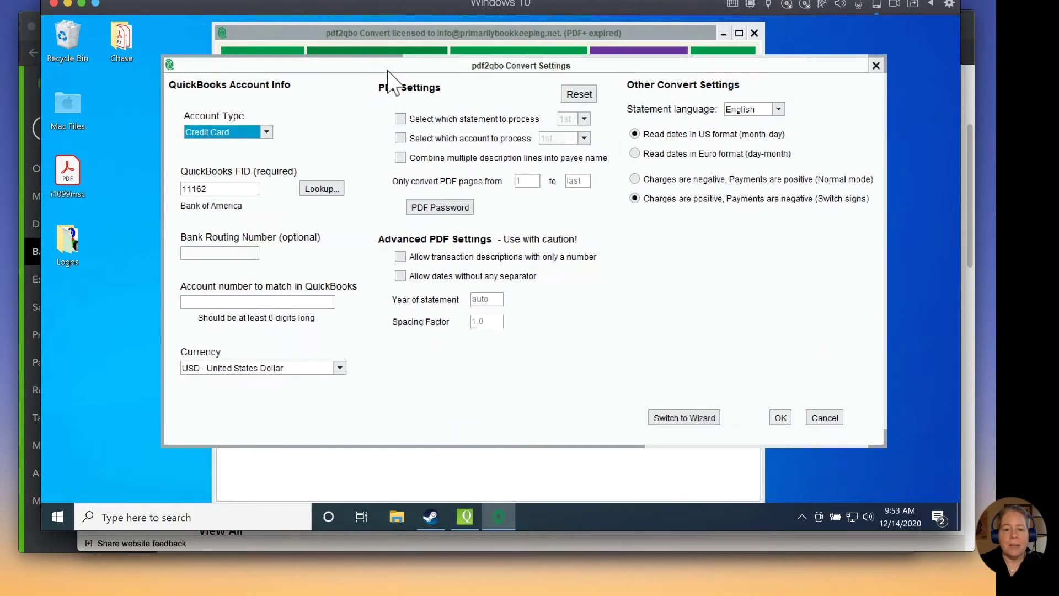
Check the account type choices and the QuickBooks FID field in the conversion settings
left_click(266, 133)
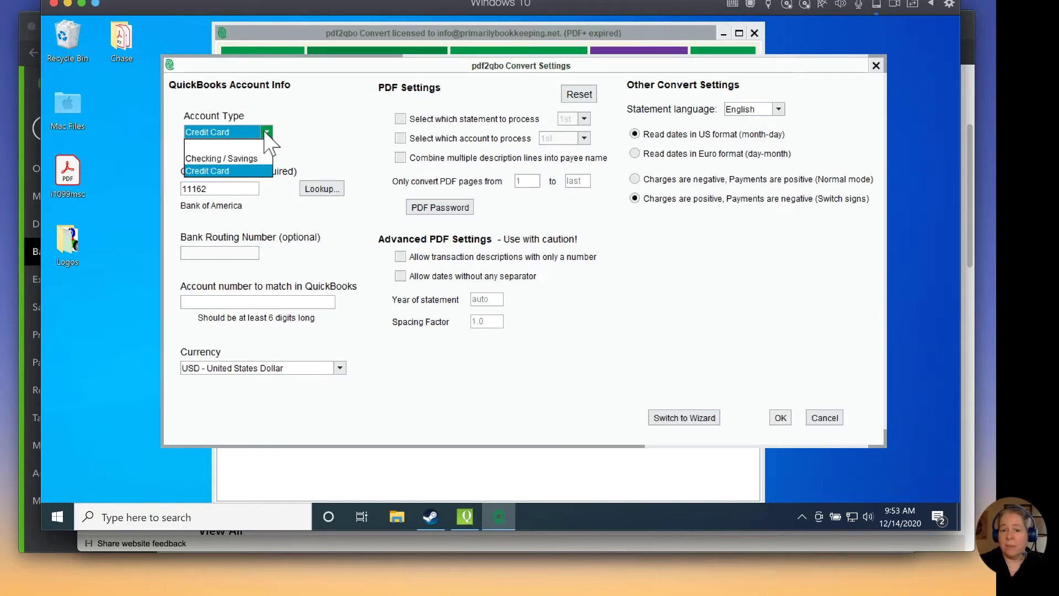
left_click(266, 133)
left_click(243, 189)
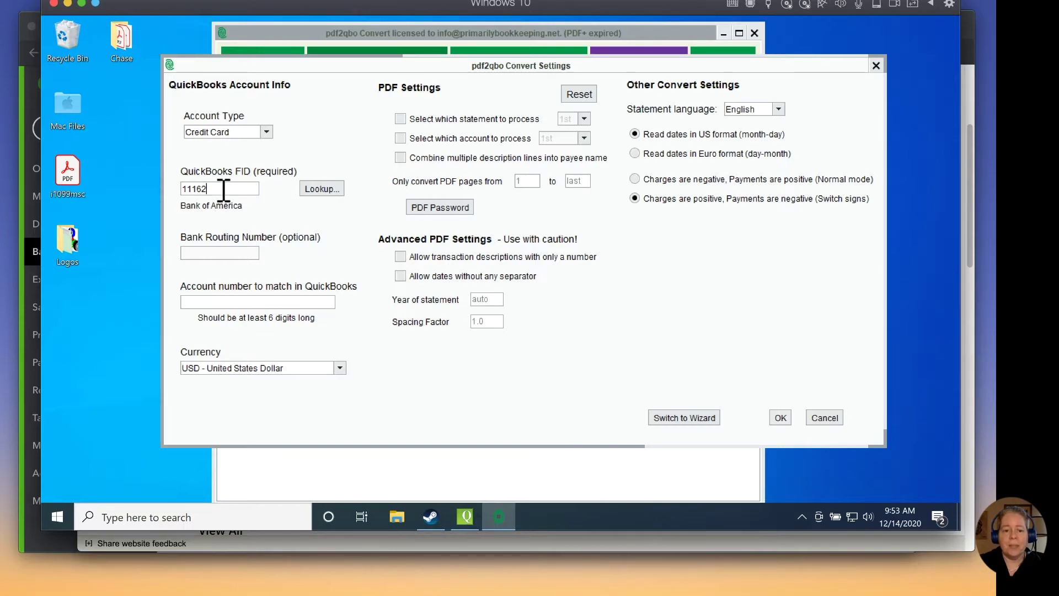
Look up "bank of amer", select Bank of America - QB WebConnect with FID 11162, and save the conversion settings
left_click(323, 191)
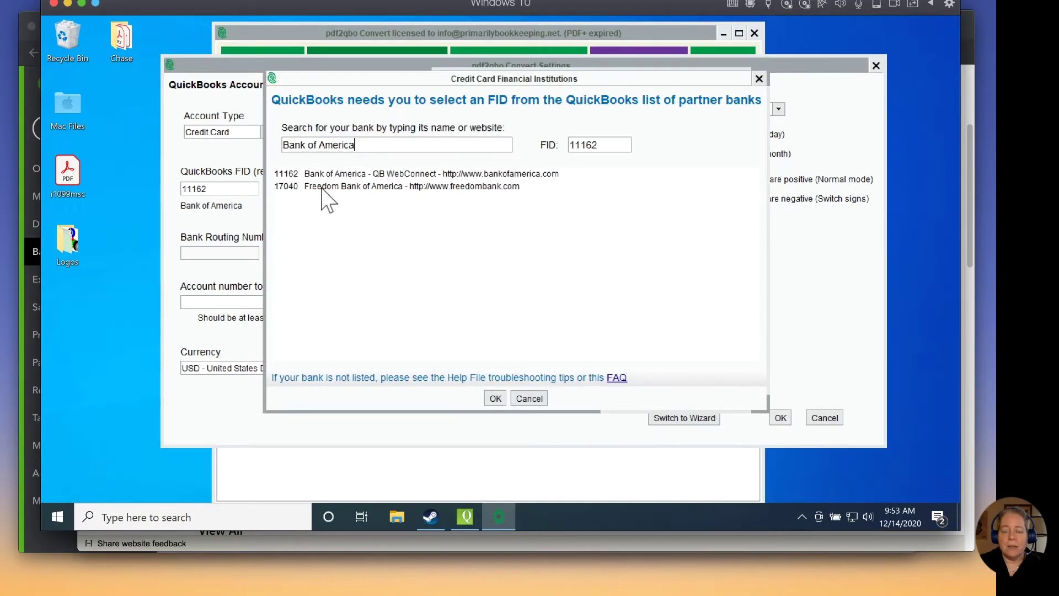
left_click_drag(366, 146, 269, 149)
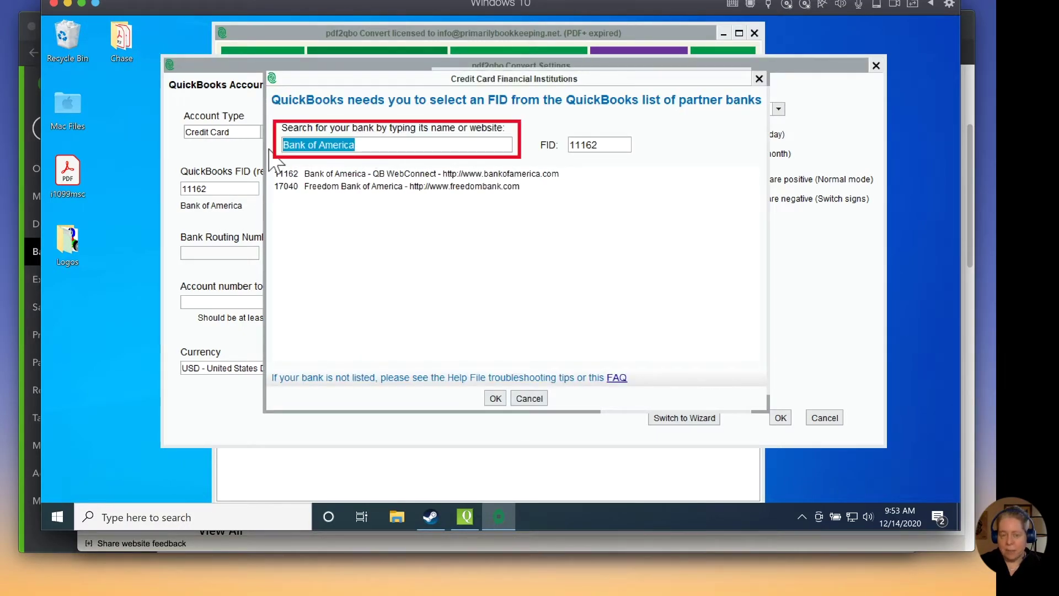
key("BackSpace")
type("bank of amer")
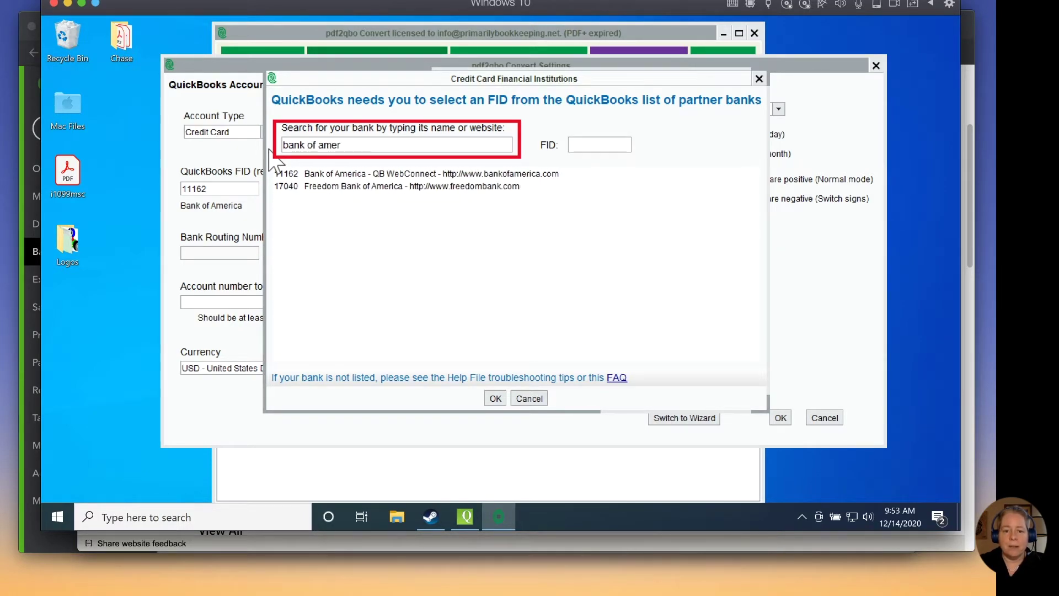
left_click(364, 175)
left_click(495, 398)
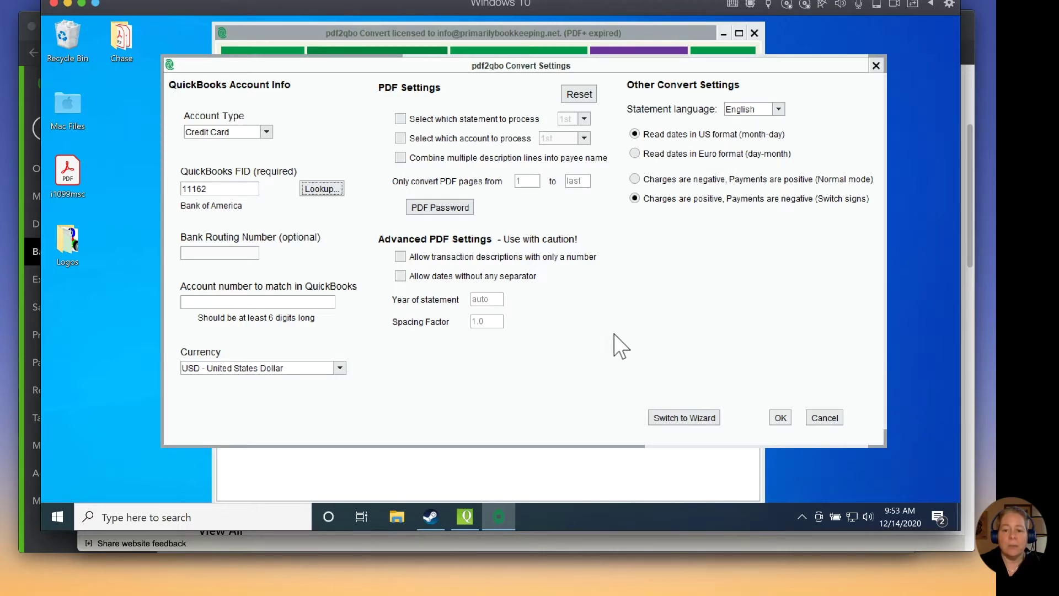
left_click(781, 418)
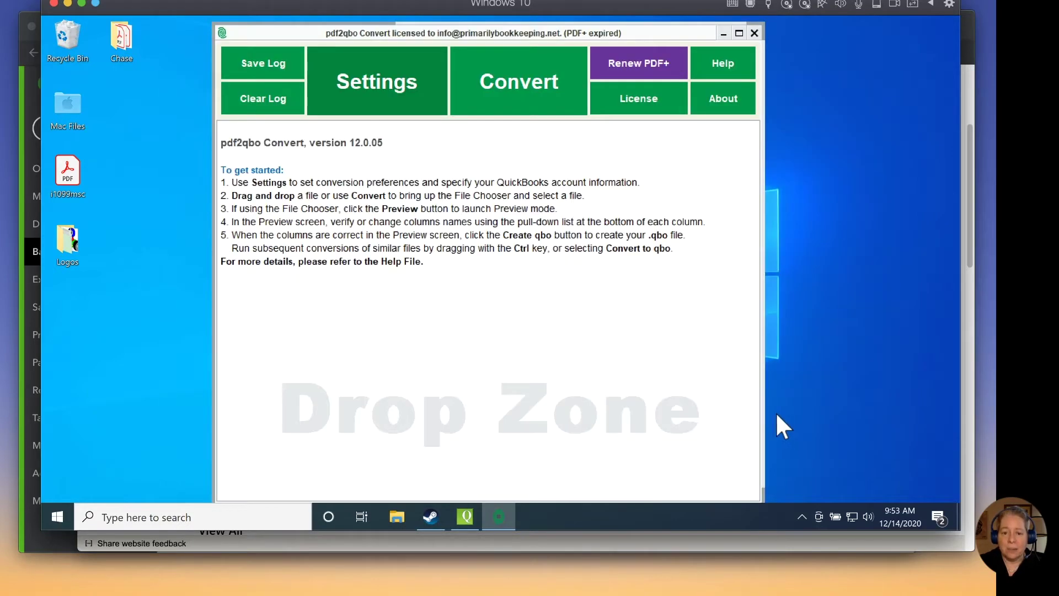
Convert eStmt_2020-11-14.pdf from the Downloads folder to a .qbo file and check the starting balance in the conversion log
left_click(506, 83)
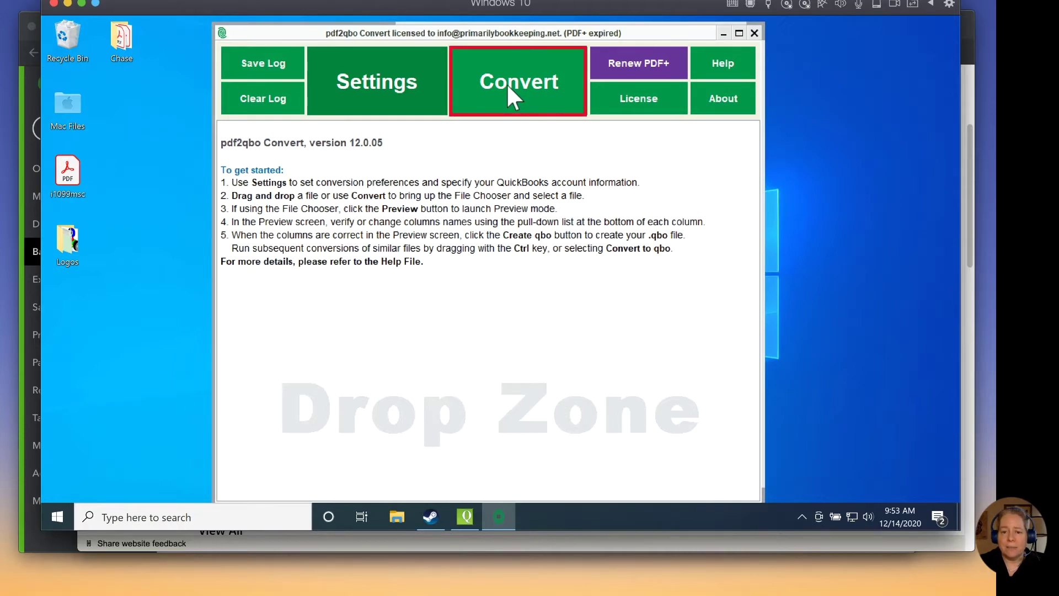
left_click(315, 123)
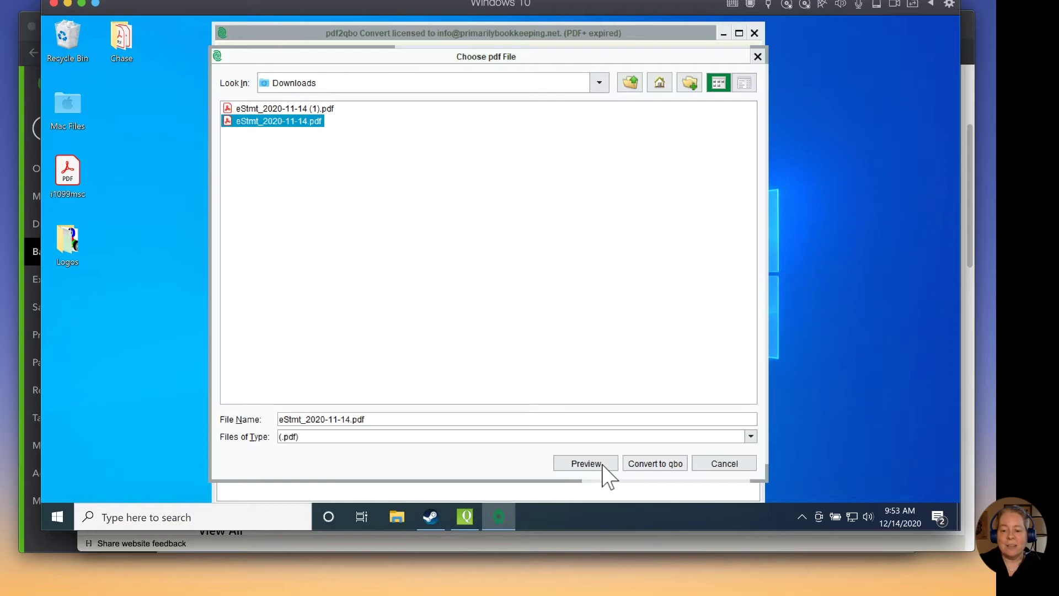
left_click(660, 465)
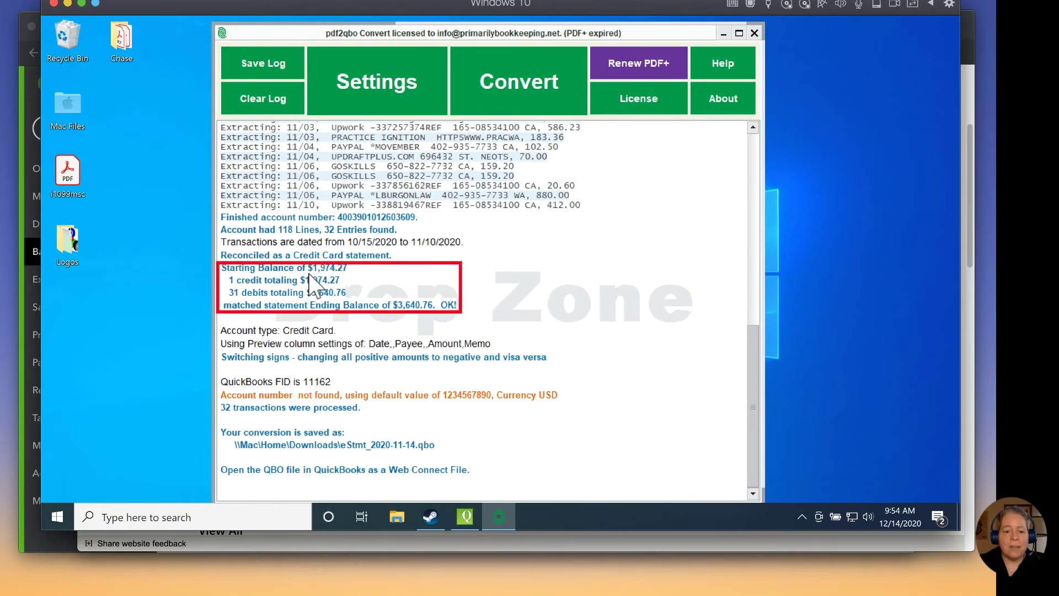
left_click_drag(313, 268, 344, 268)
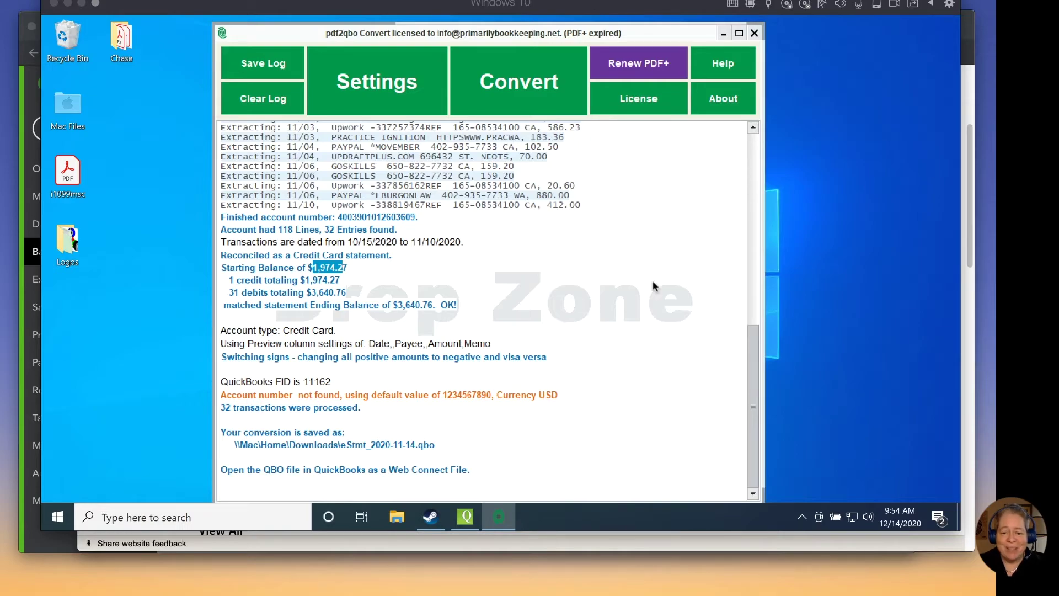
Leave the Windows virtual machine, switch to QuickBooks Online and open the Chart of Accounts
left_click(67, 3)
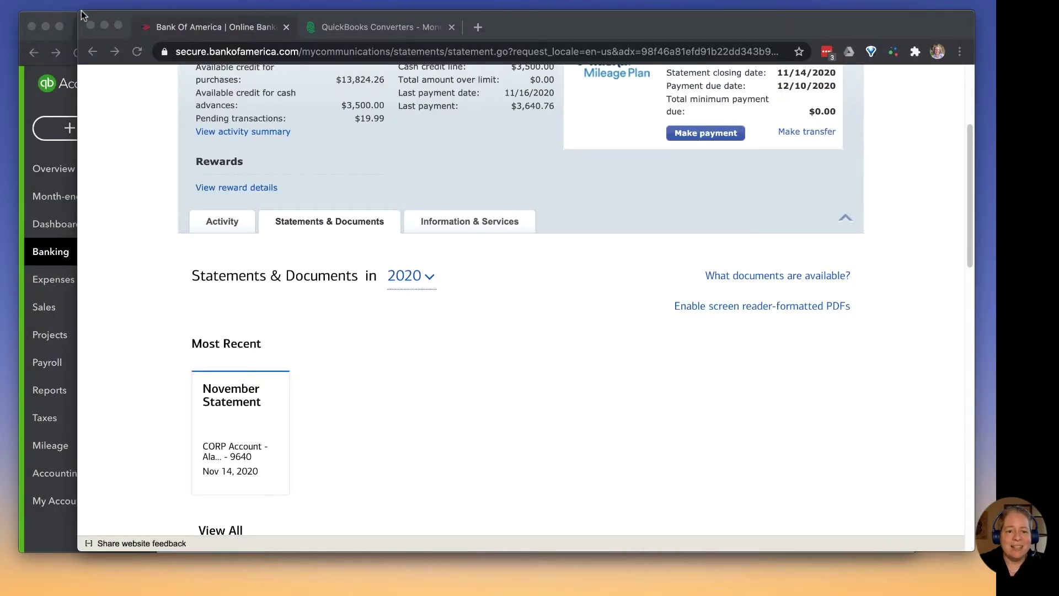
left_click(29, 70)
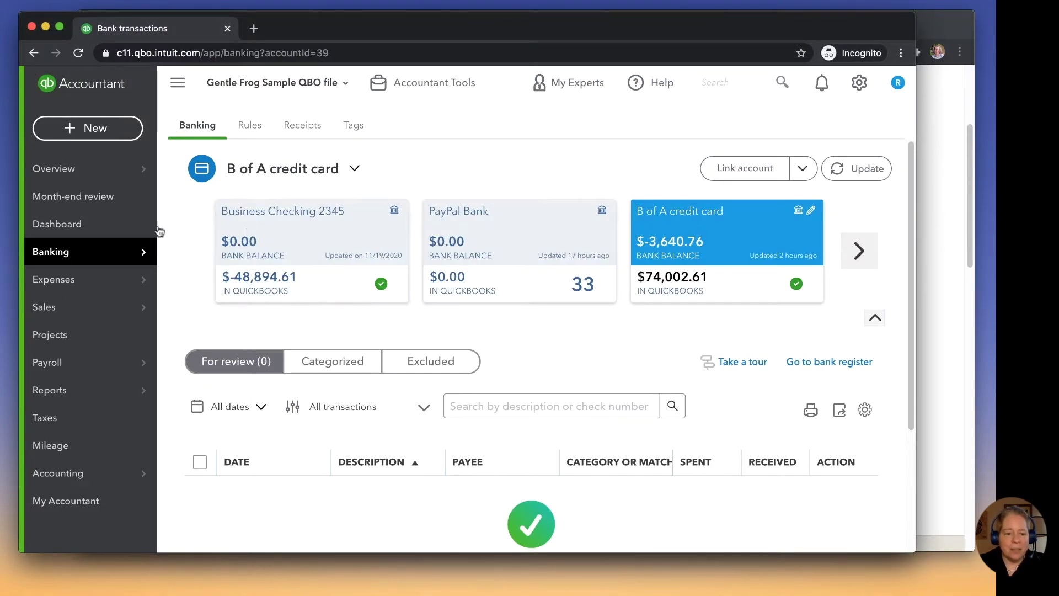
mouse_move(81, 473)
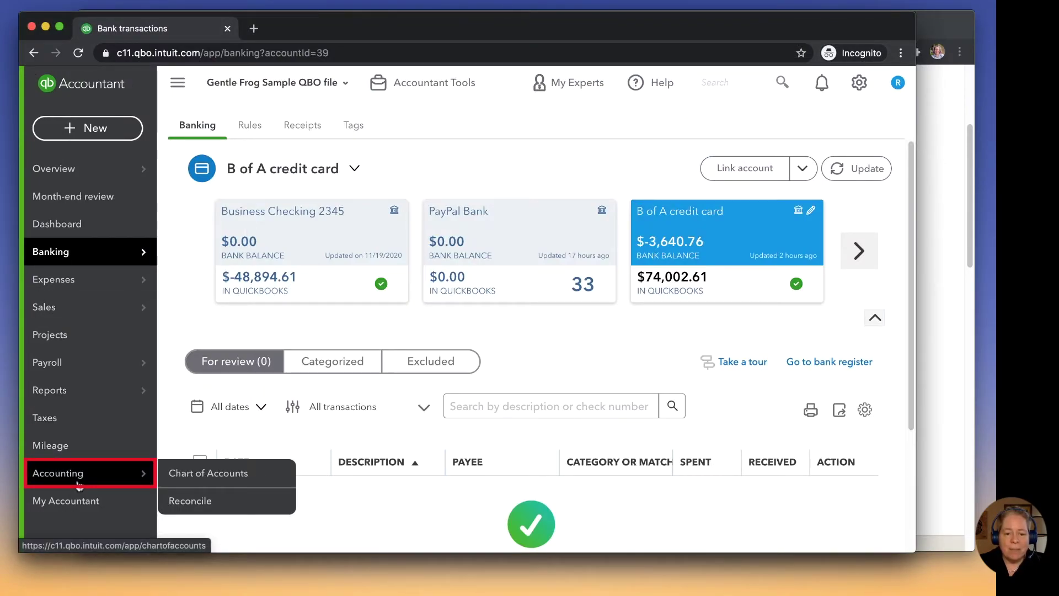
left_click(202, 475)
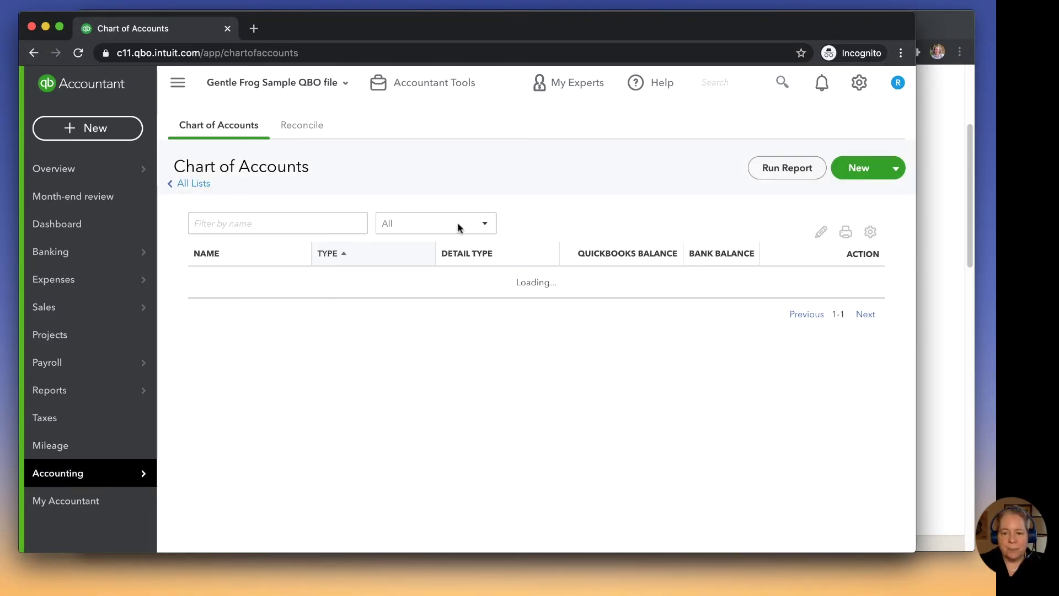
Create a new account of type Credit Card named MoneyThumb B of A and save it
left_click(845, 173)
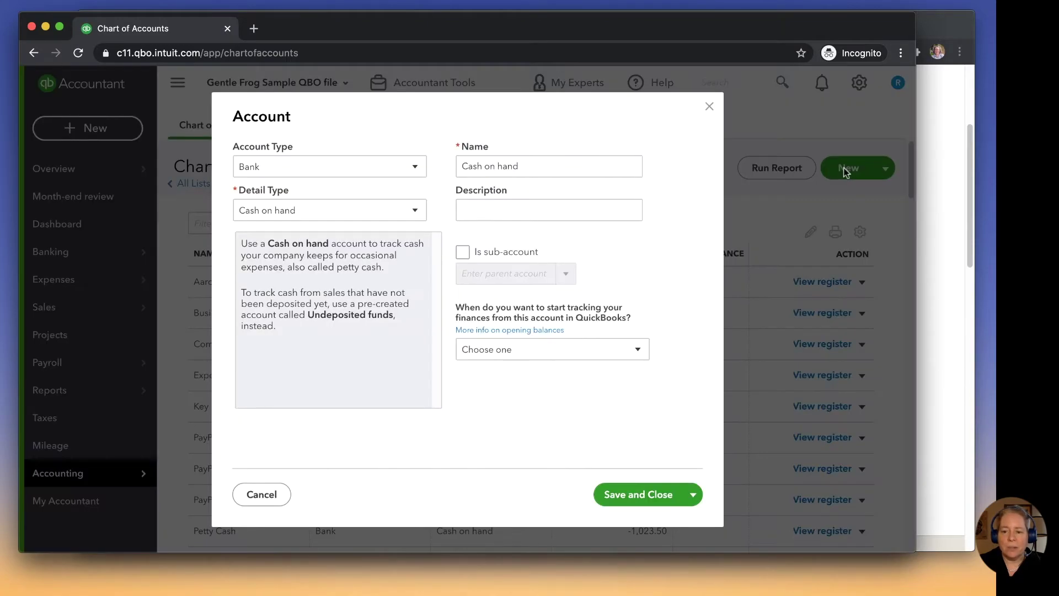
left_click(303, 175)
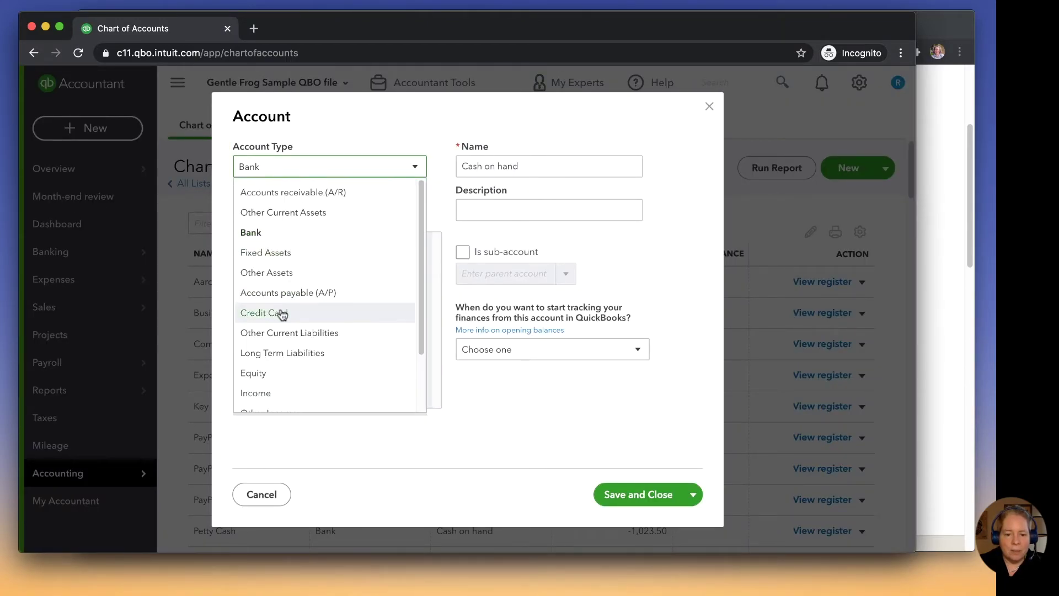
left_click(264, 312)
triple_click(518, 166)
key("BackSpace")
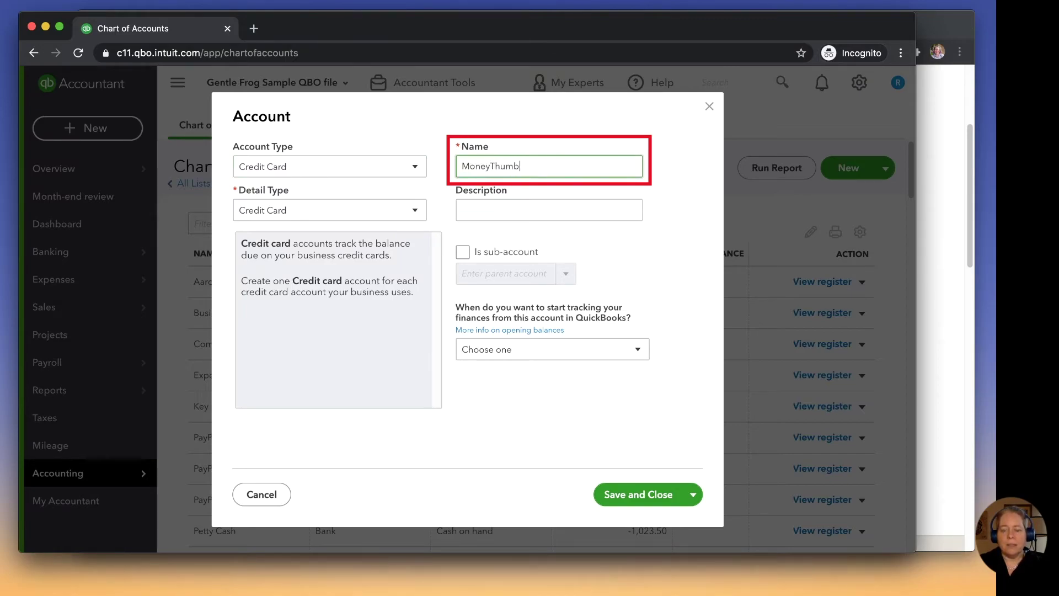
key("BackSpace")
key("BackSpace")
key("BackSpace")
key("BackSpace")
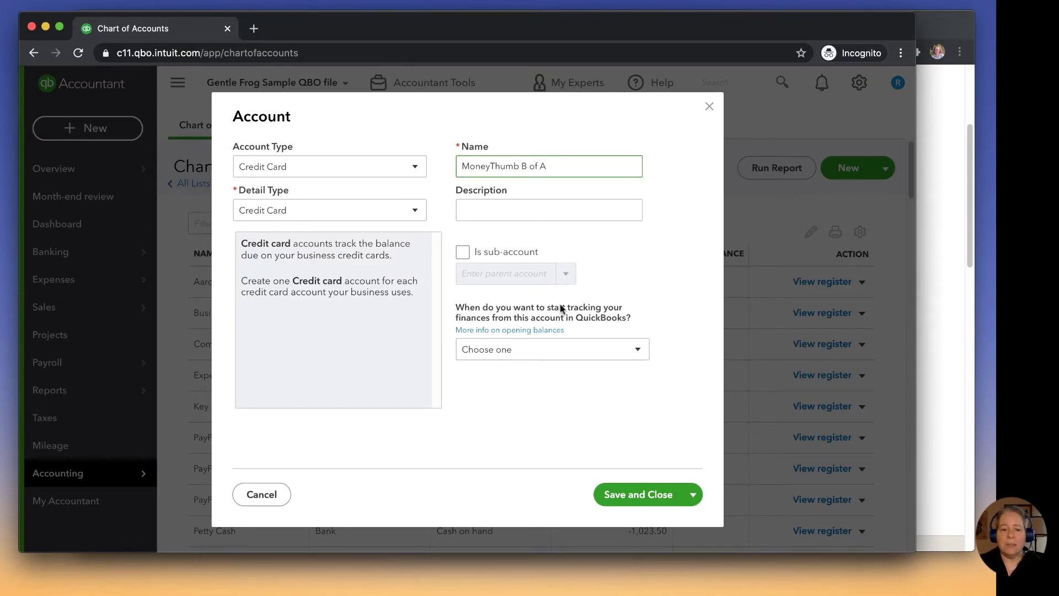
left_click(634, 494)
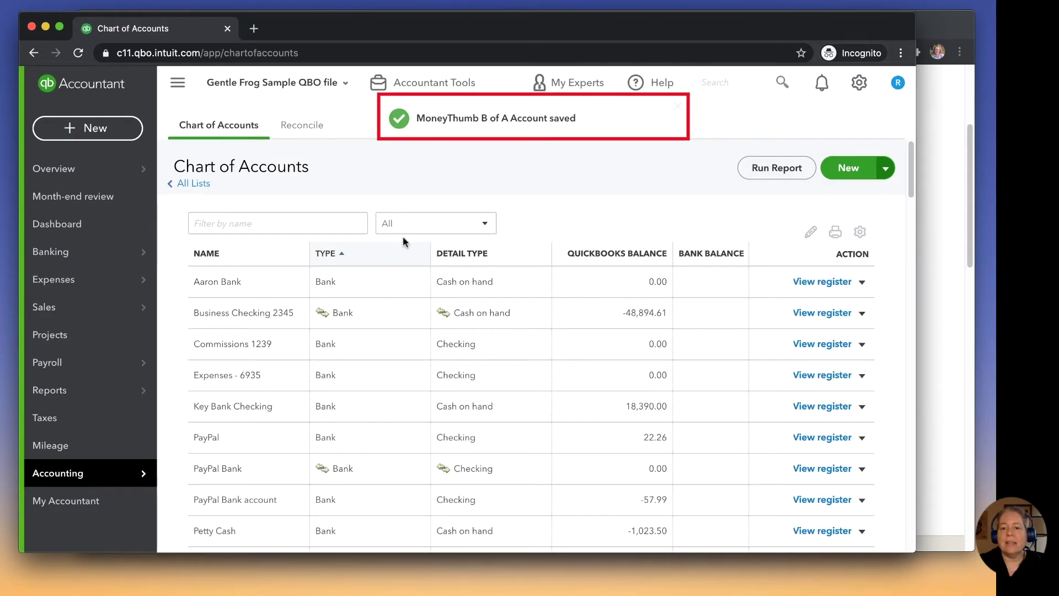
Open the bank transactions page and browse the account cards through to the last ones
mouse_move(74, 260)
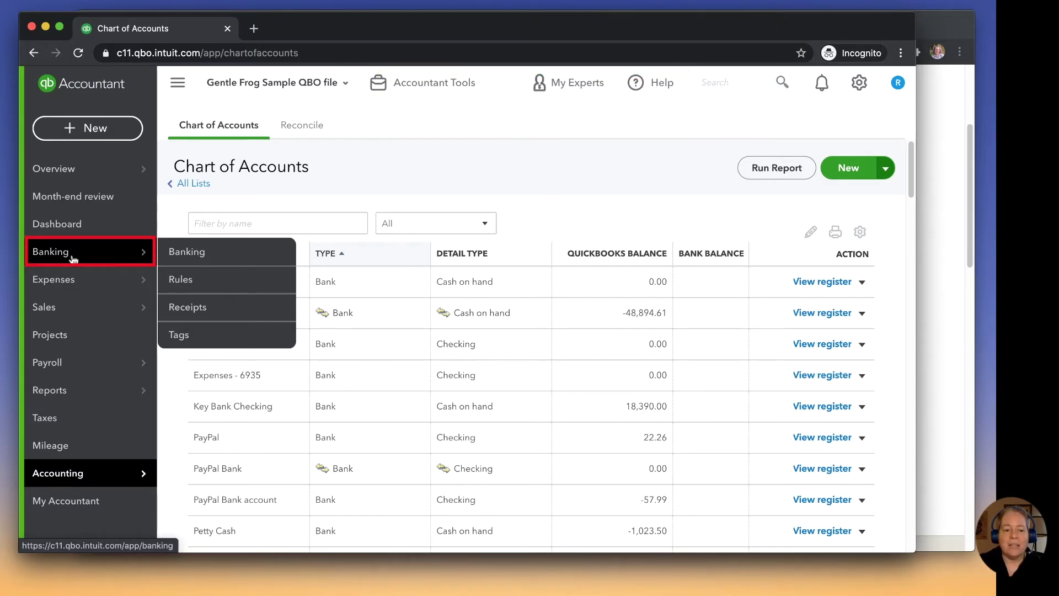
left_click(73, 259)
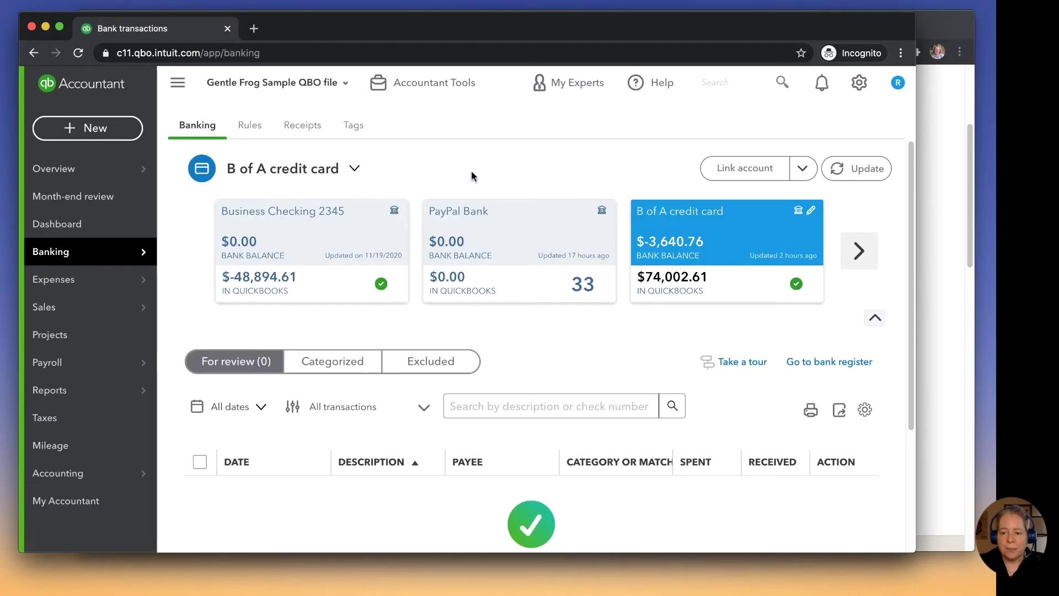
left_click(859, 250)
left_click(858, 250)
left_click(858, 250)
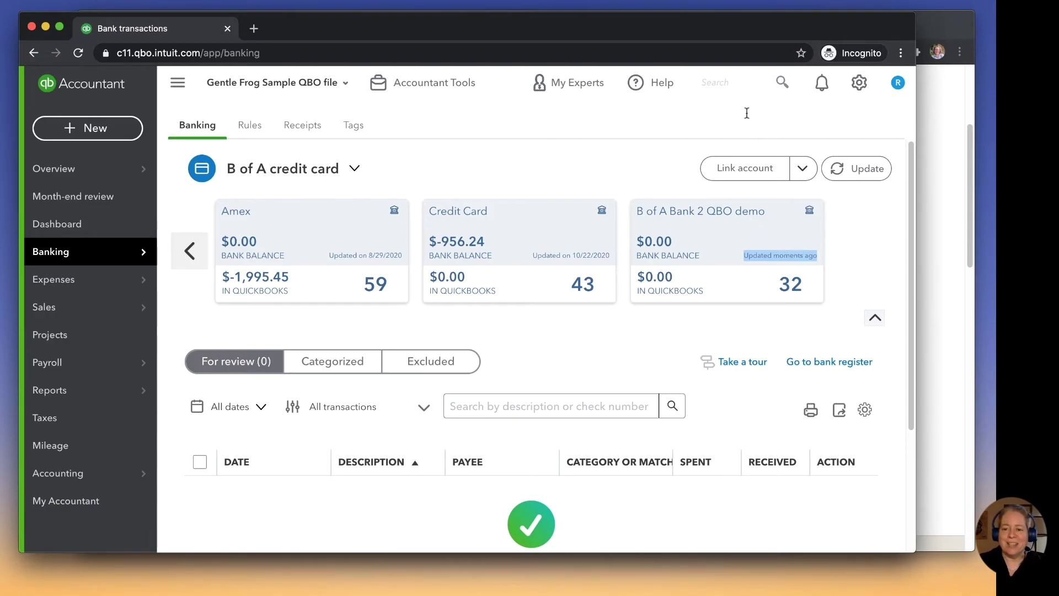
left_click_drag(743, 35, 742, 19)
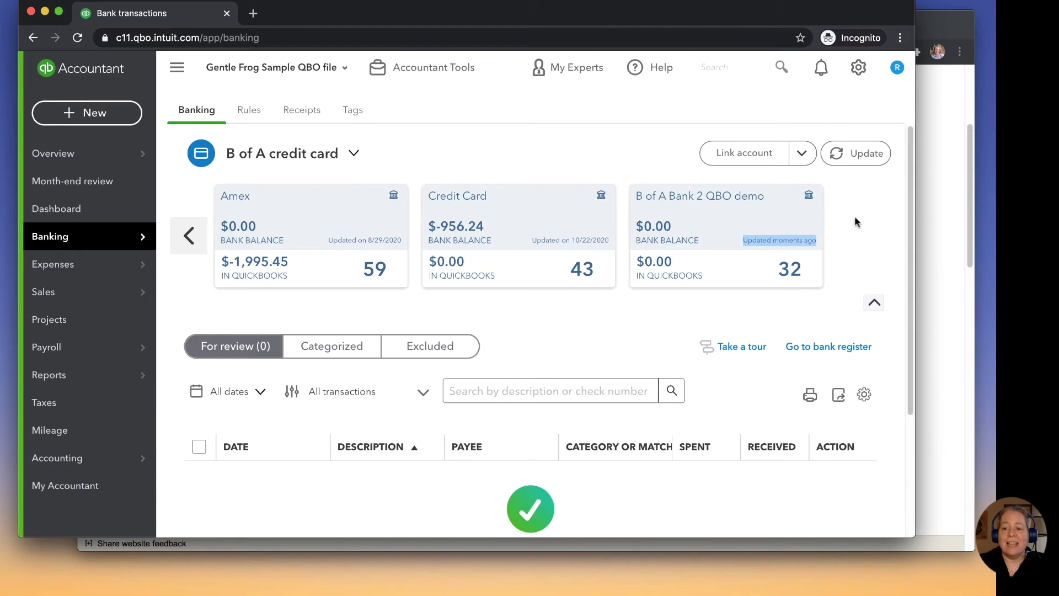
left_click(856, 222)
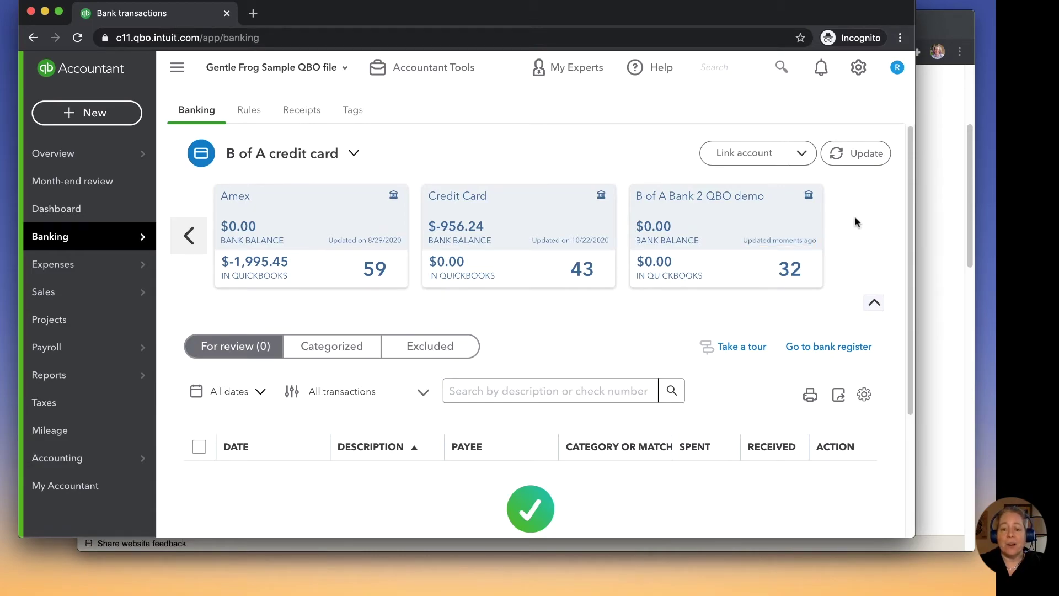
Start a bank file upload with eStmt_2020-11-14.qbo from the Downloads folder and continue to account selection
left_click(805, 164)
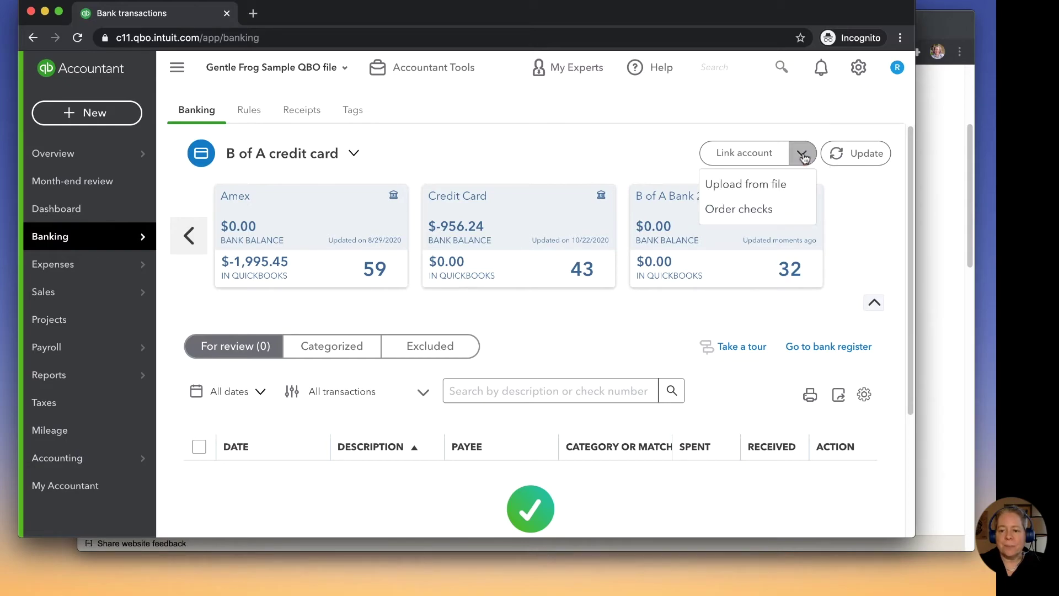
left_click(776, 186)
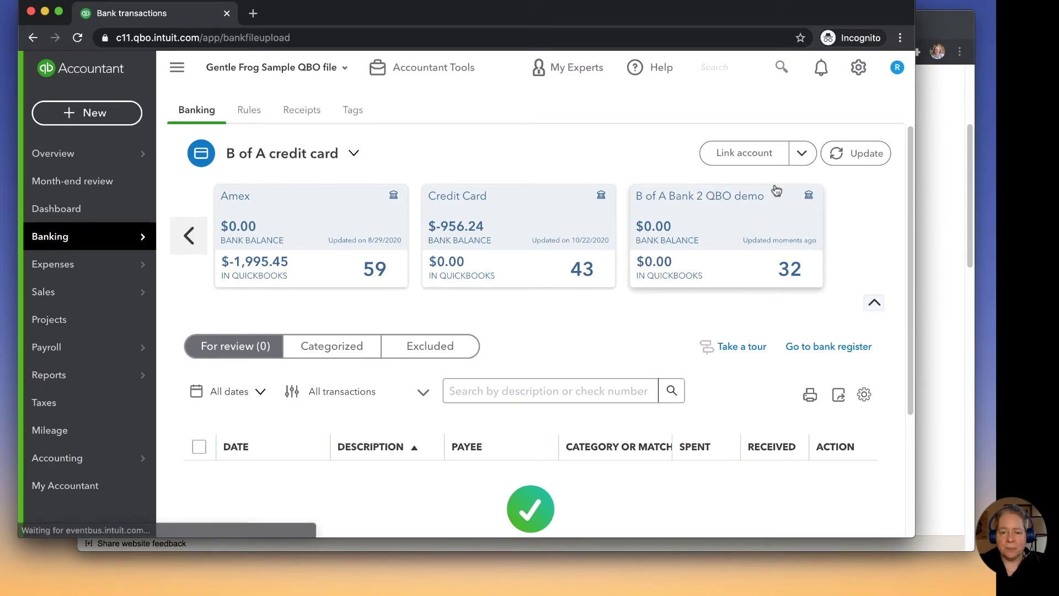
scroll(389, 269, "down", 3)
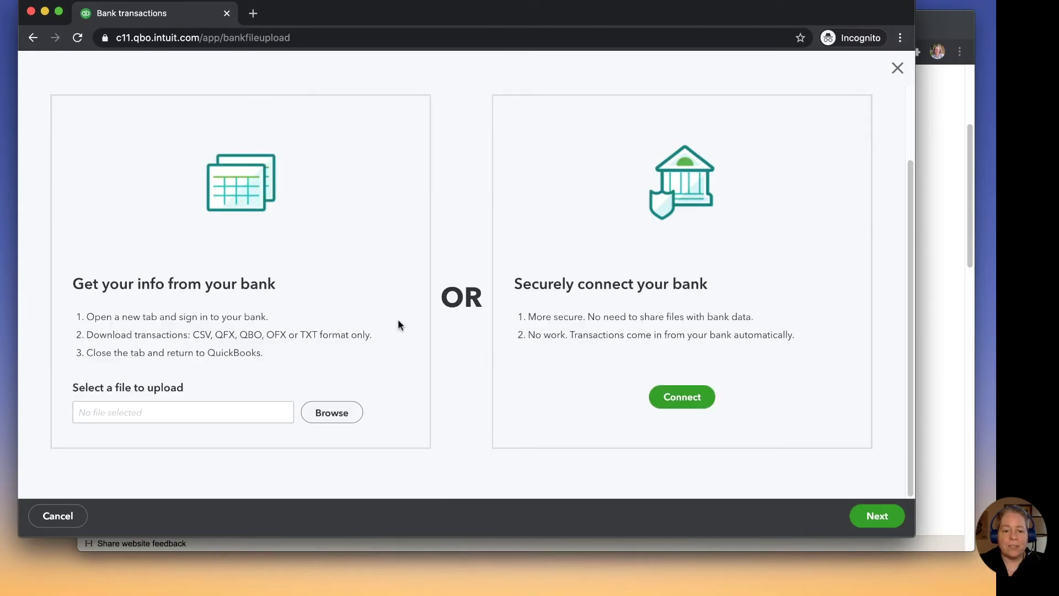
left_click(342, 417)
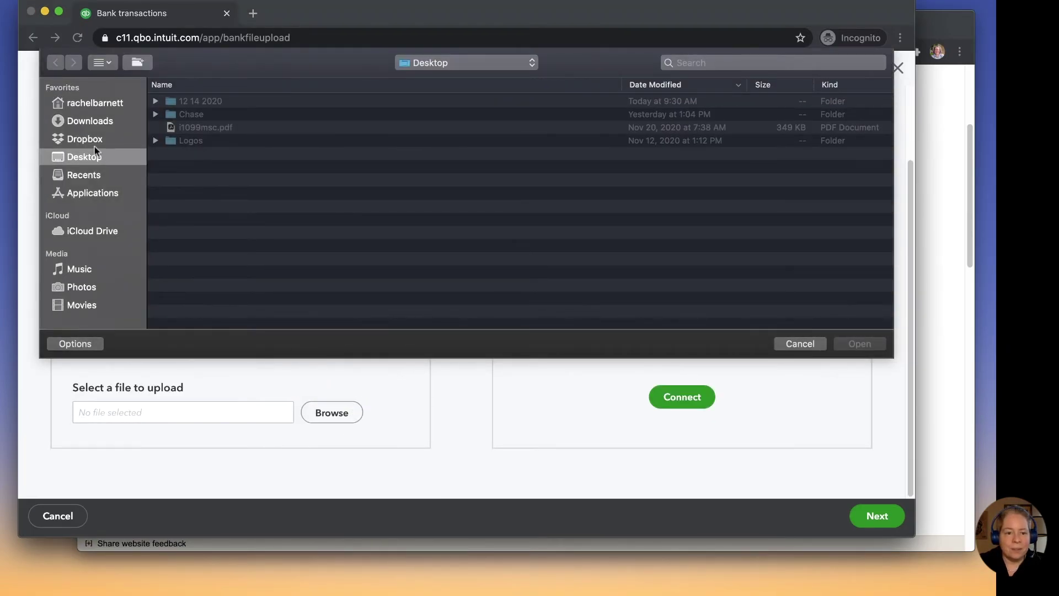
left_click(89, 122)
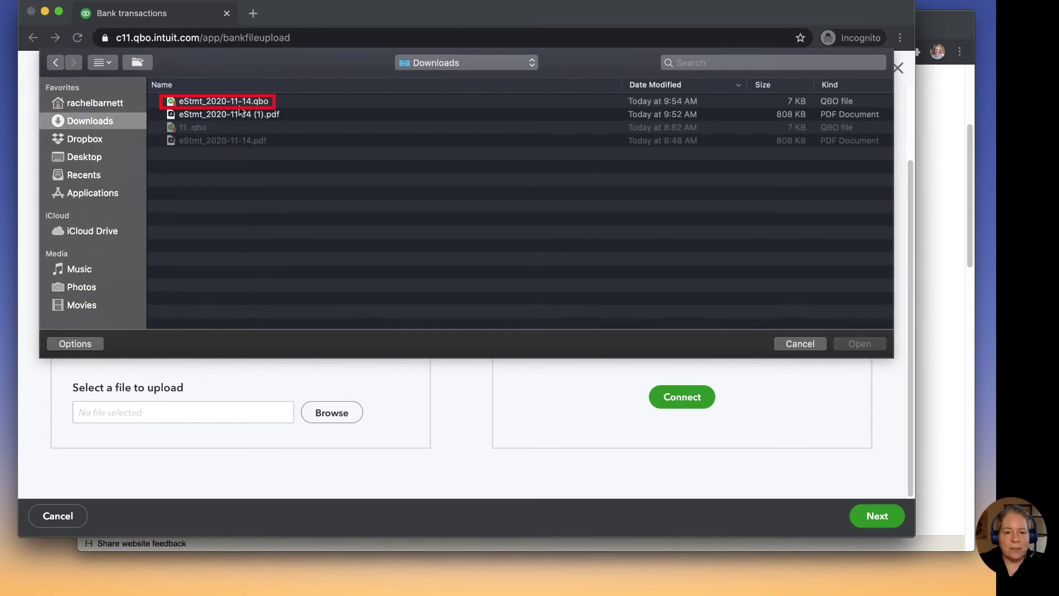
left_click(221, 103)
left_click(856, 344)
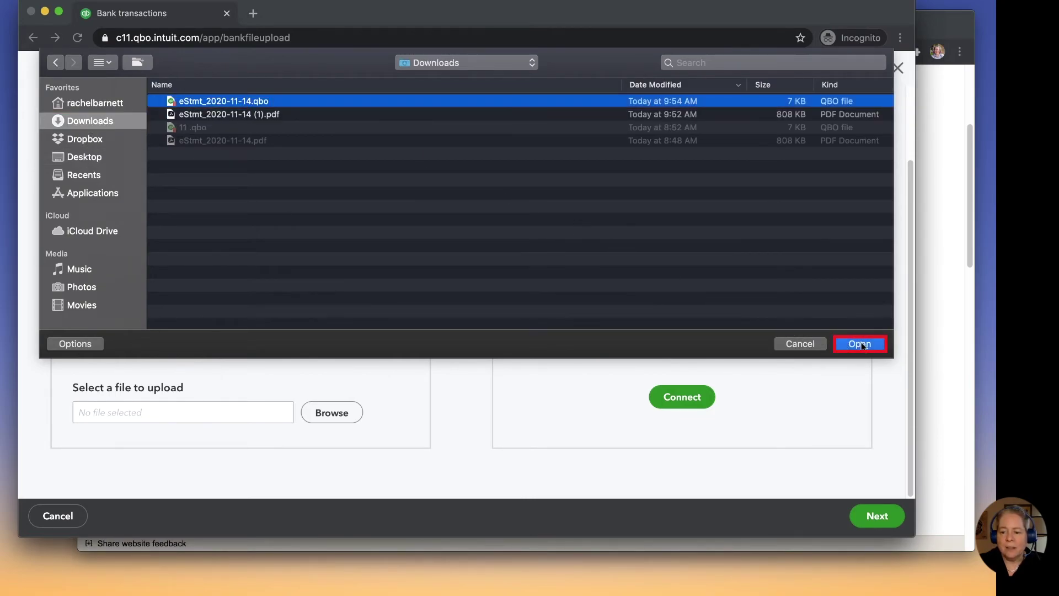
left_click(884, 519)
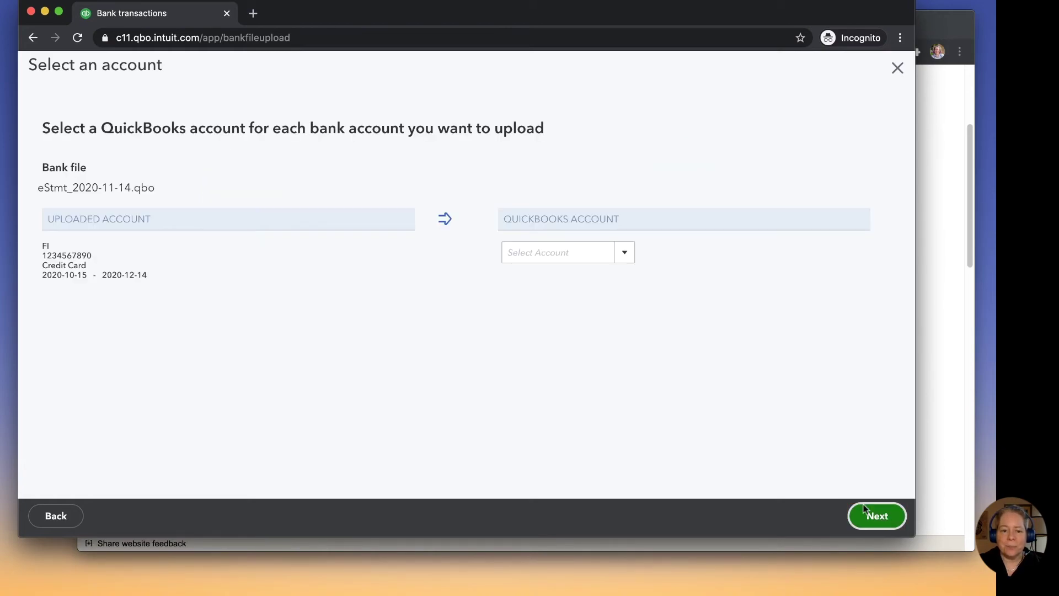
Assign the uploaded credit card file to the MoneyThumb B of A account and complete the import
left_click(590, 251)
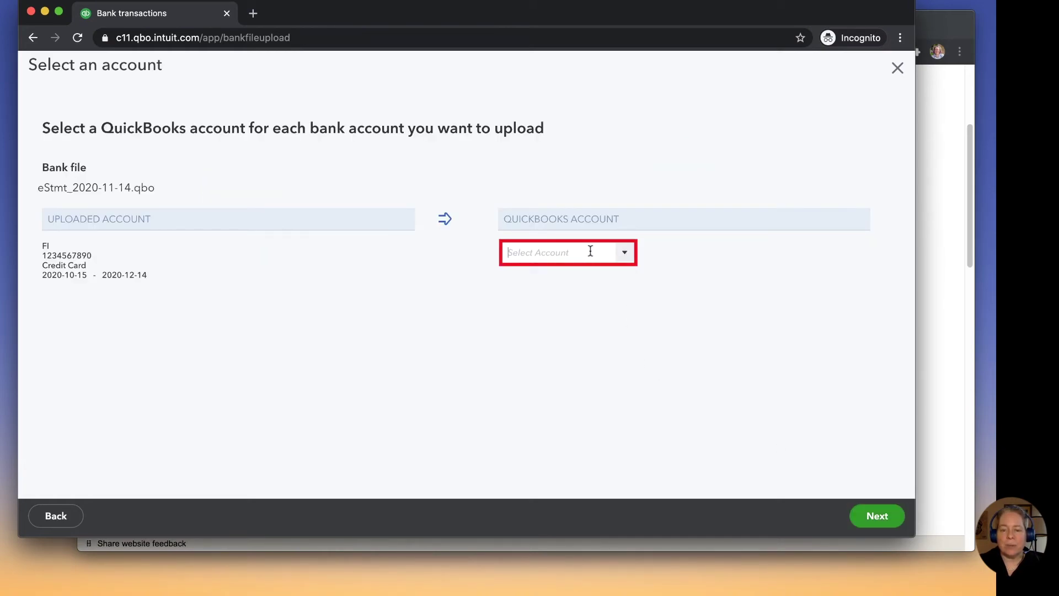
type("money")
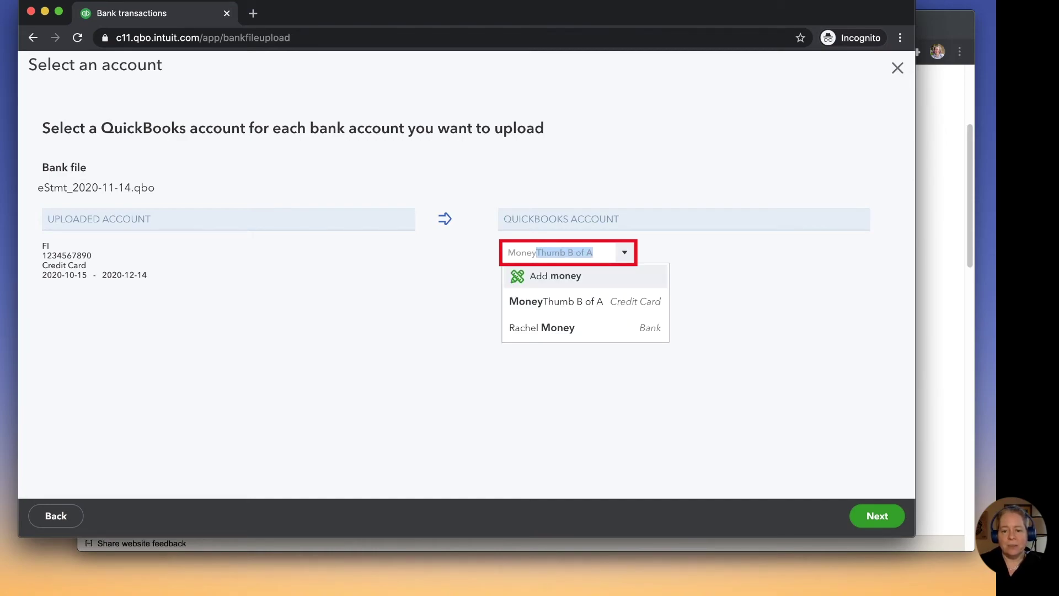
left_click(603, 305)
left_click(878, 516)
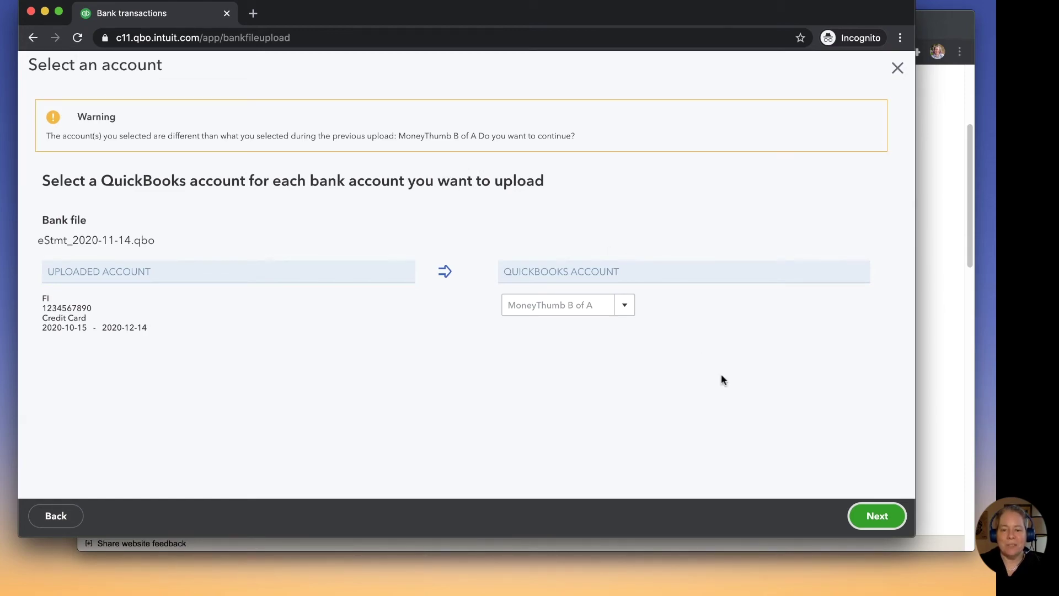
left_click(864, 514)
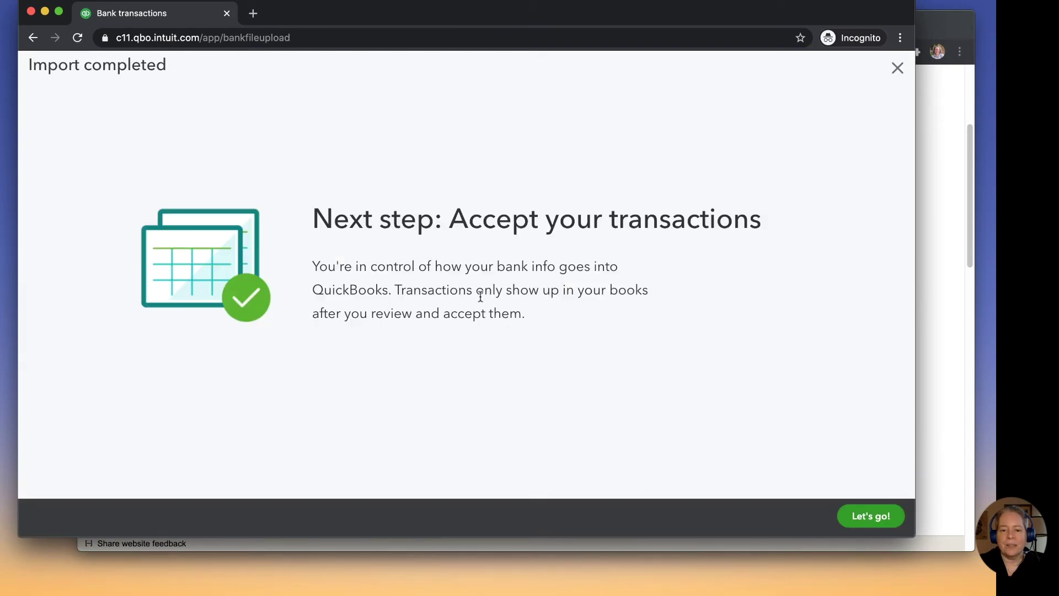
left_click(875, 519)
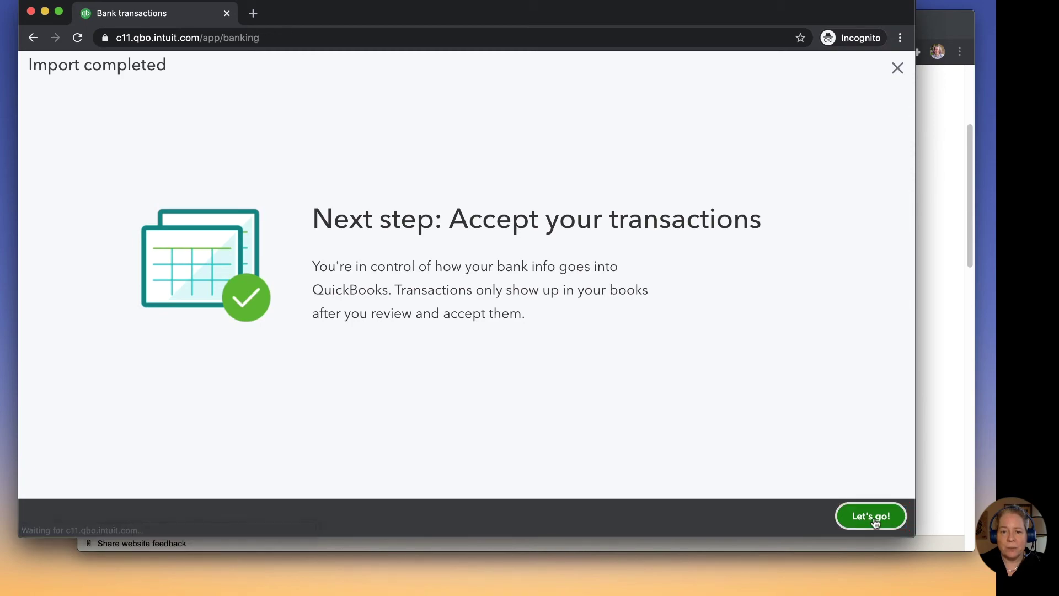
Select the MoneyThumb B of A account card and look through its imported transactions for review
left_click(301, 239)
scroll(309, 250, "down", 2)
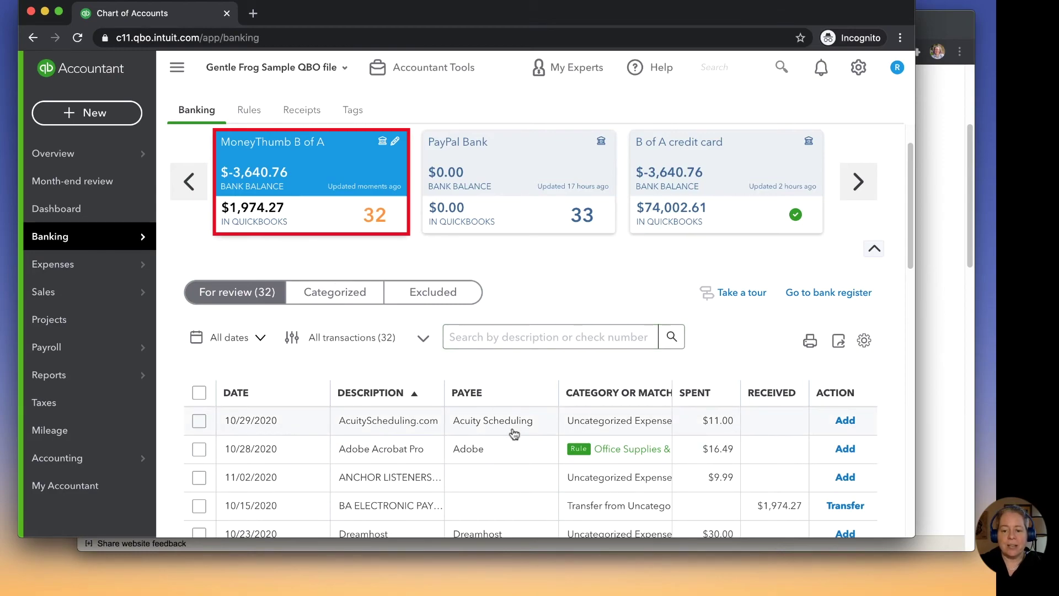
scroll(513, 435, "down", 2)
scroll(515, 436, "down", 1)
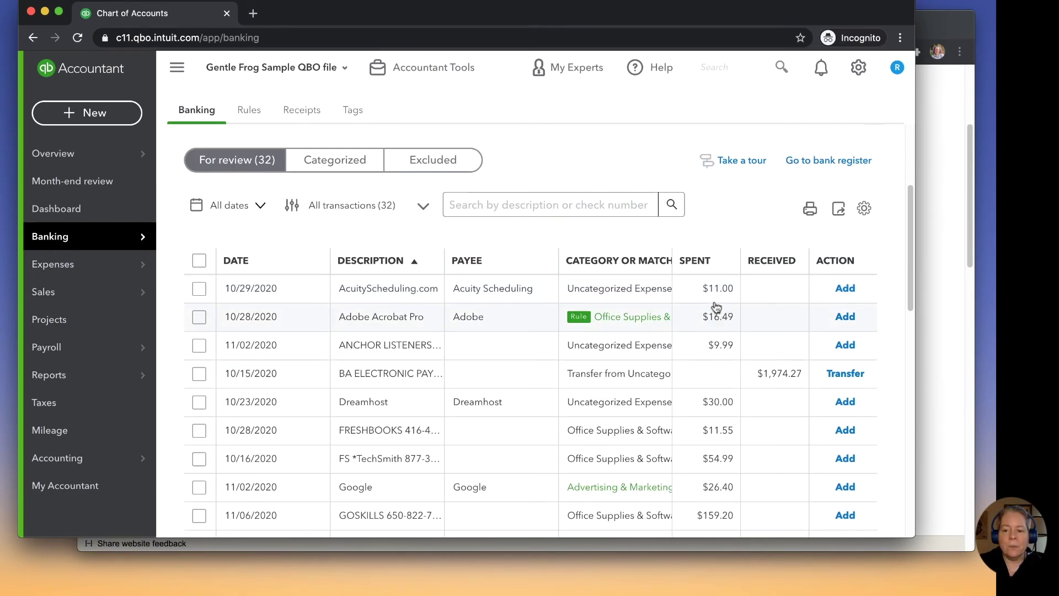